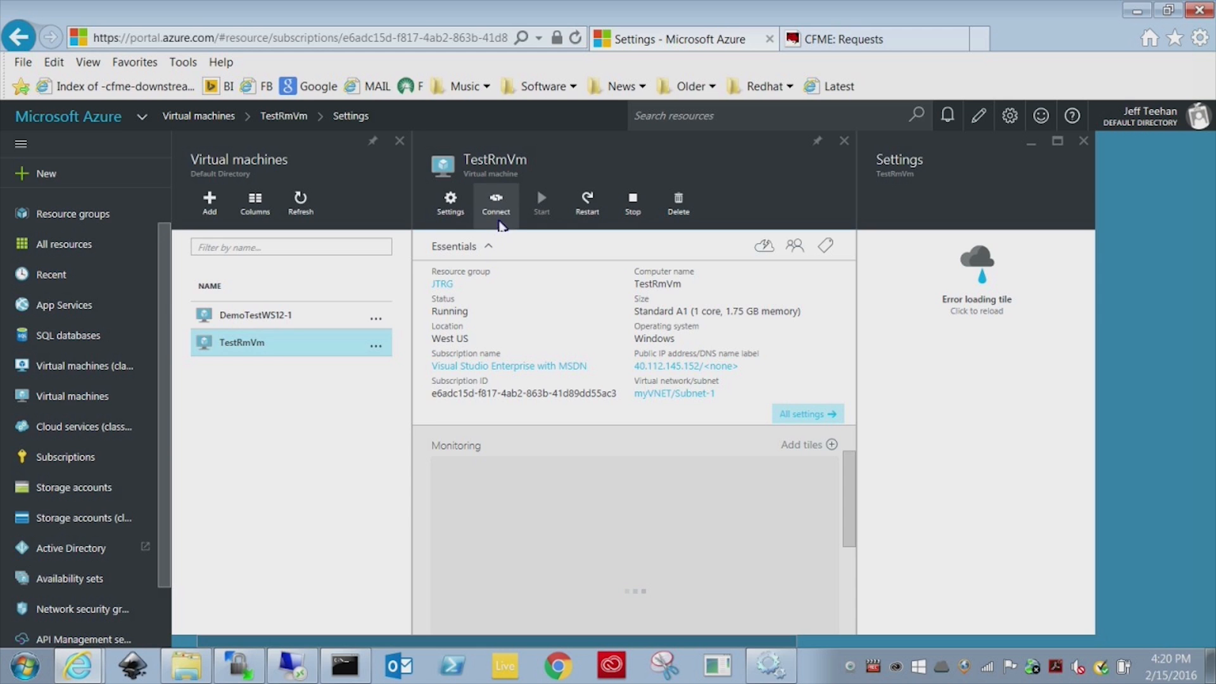
# Connect to TestRmVm over Remote Desktop, suppressing future warnings, and enter the Sysprep folder path.
pyautogui.click(497, 201)
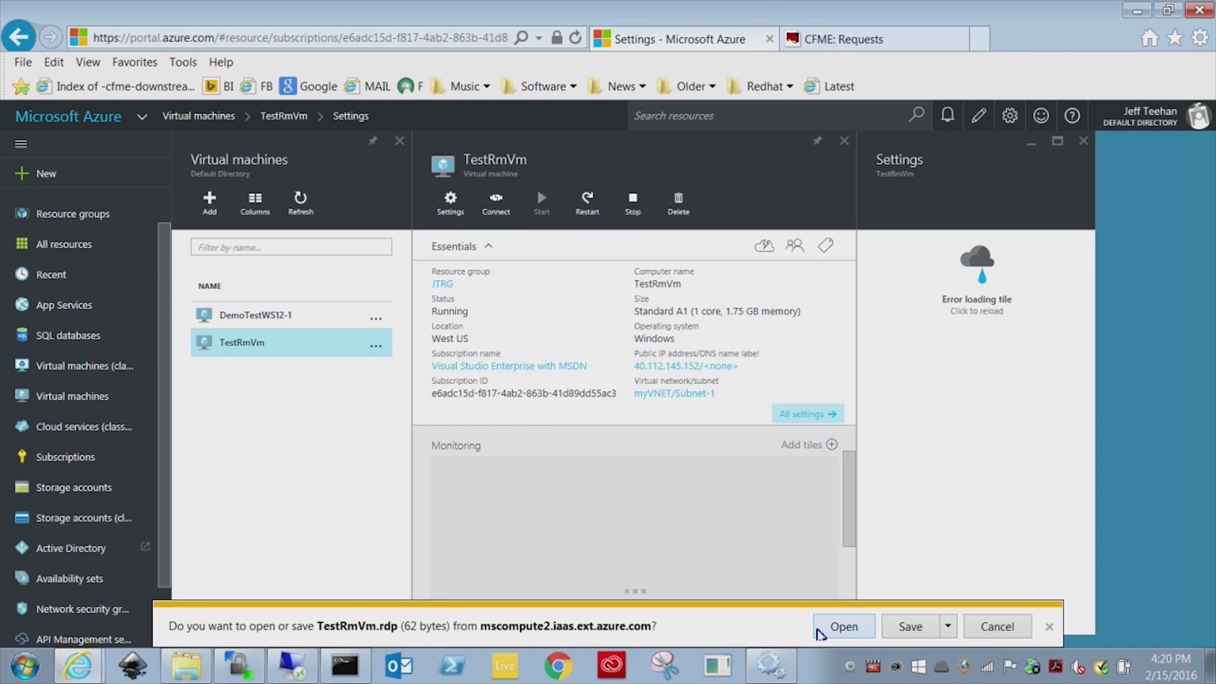
pyautogui.click(844, 626)
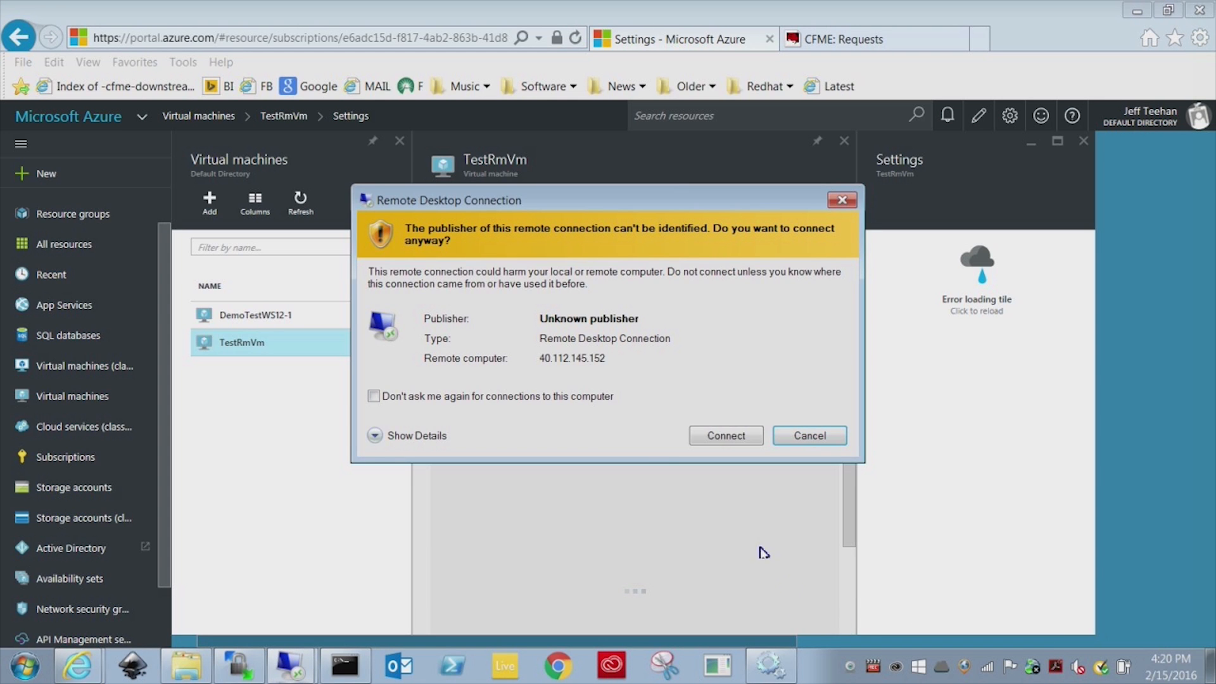
pyautogui.click(590, 397)
pyautogui.click(722, 438)
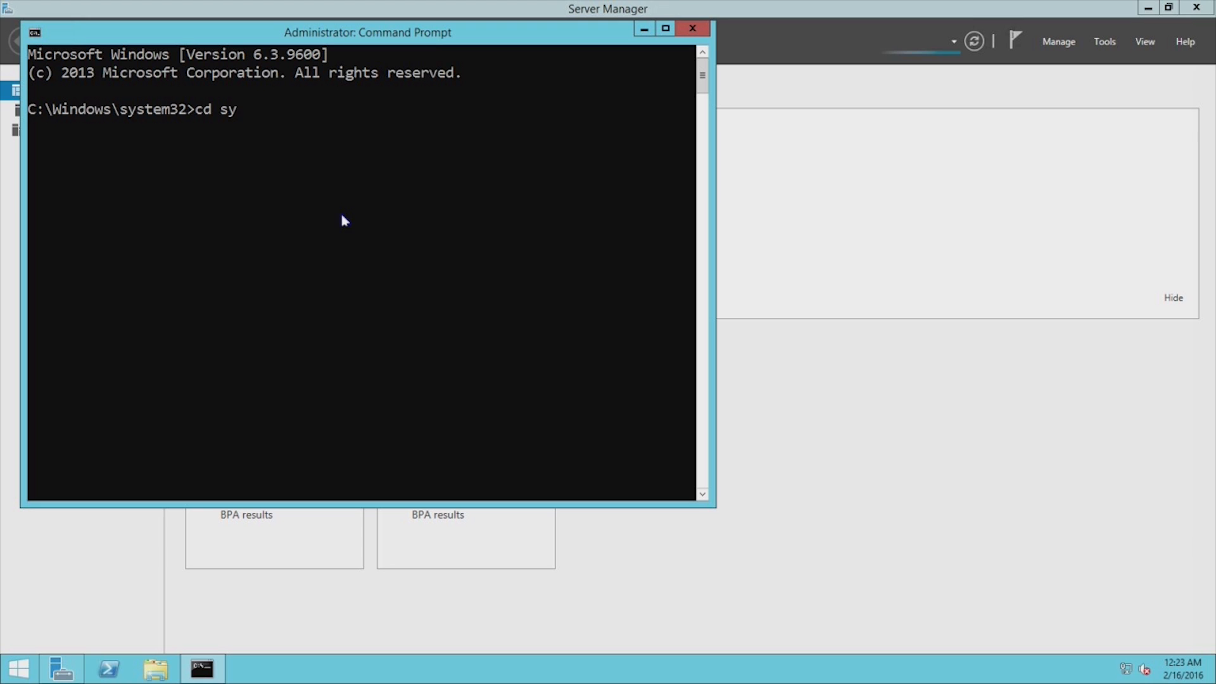
pyautogui.write('s')
pyautogui.press('Tab')
# Run sysprep from the Sysprep folder with Shutdown as the shutdown option.
pyautogui.press('Return')
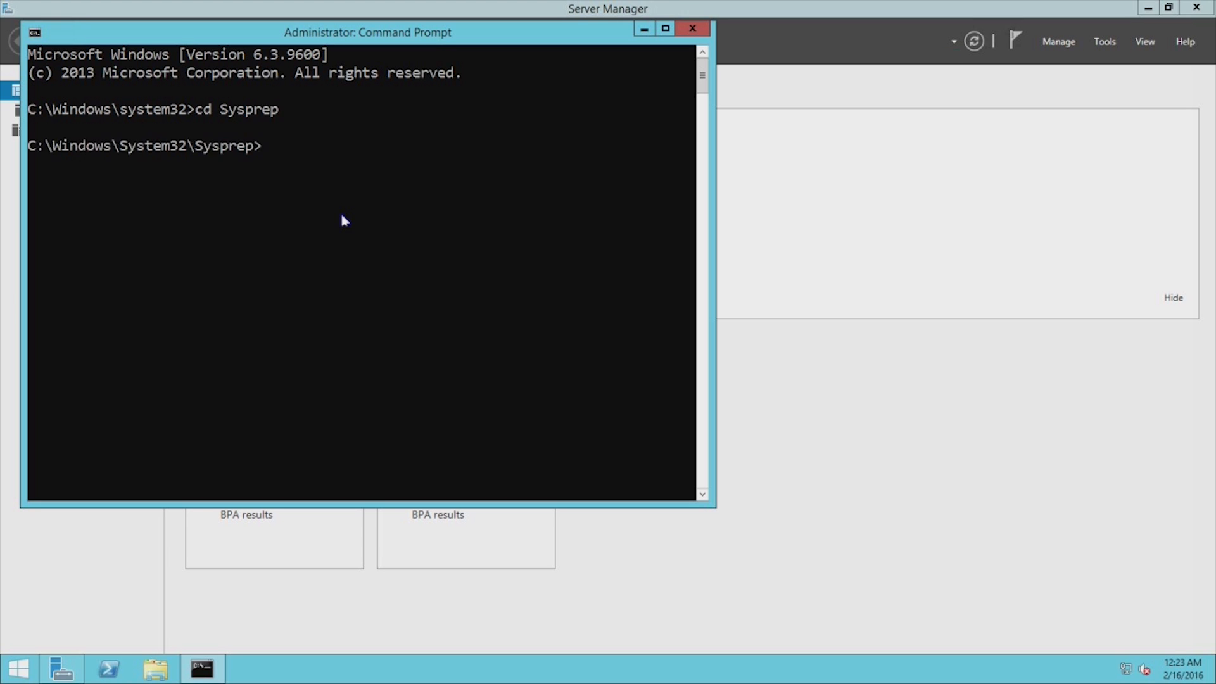
pyautogui.write('sysprep')
pyautogui.press('Return')
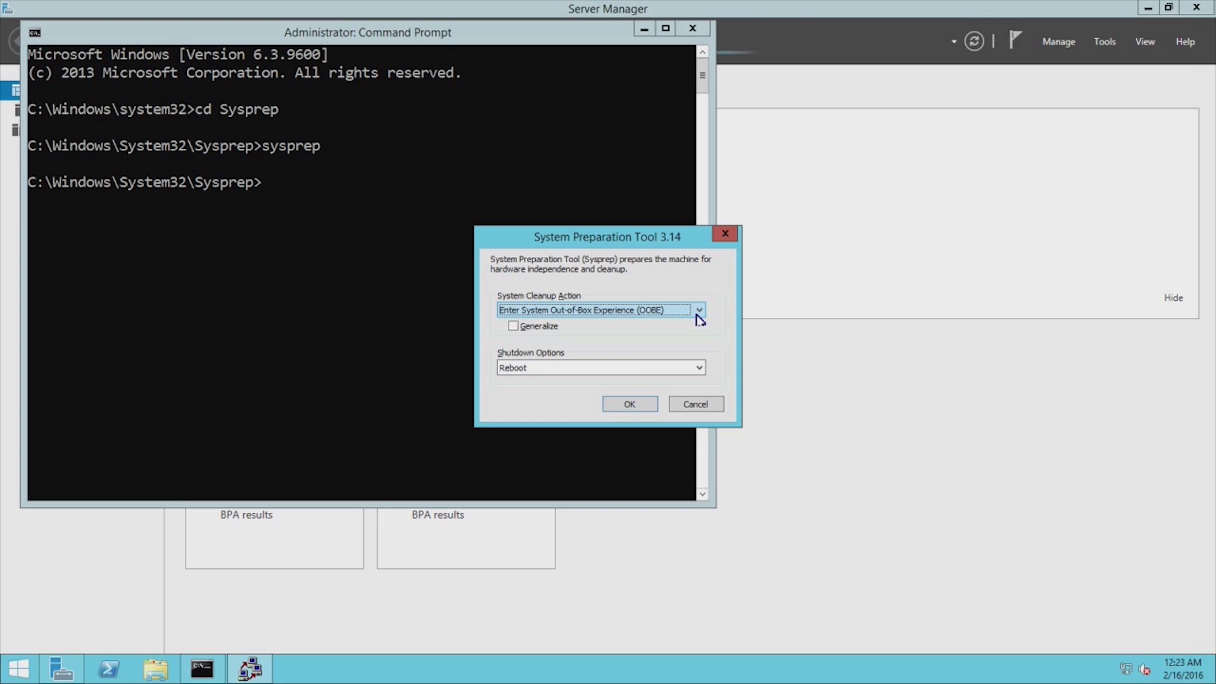
pyautogui.click(633, 370)
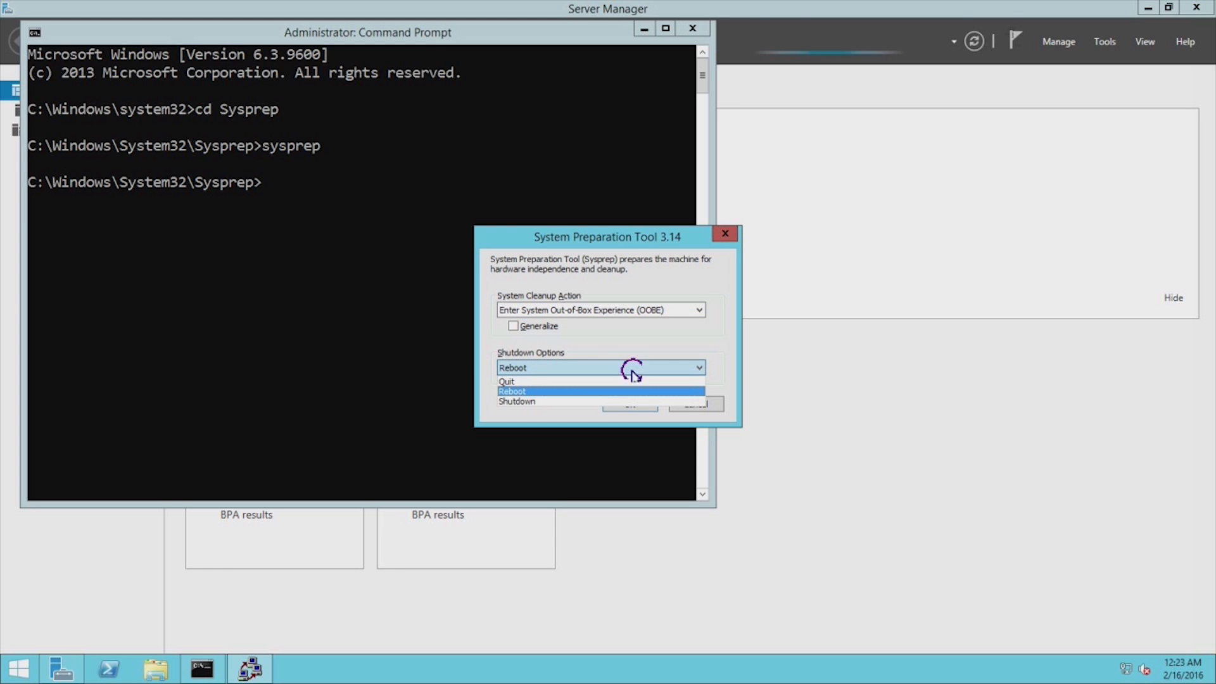
pyautogui.click(582, 401)
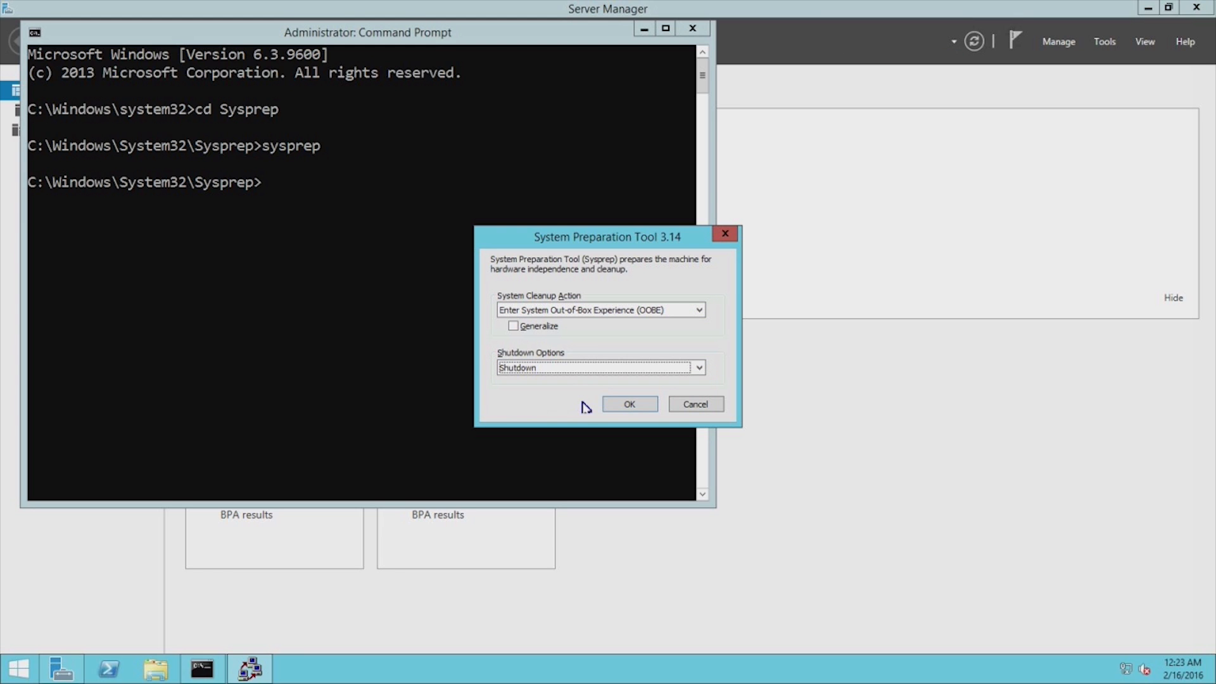
pyautogui.click(627, 405)
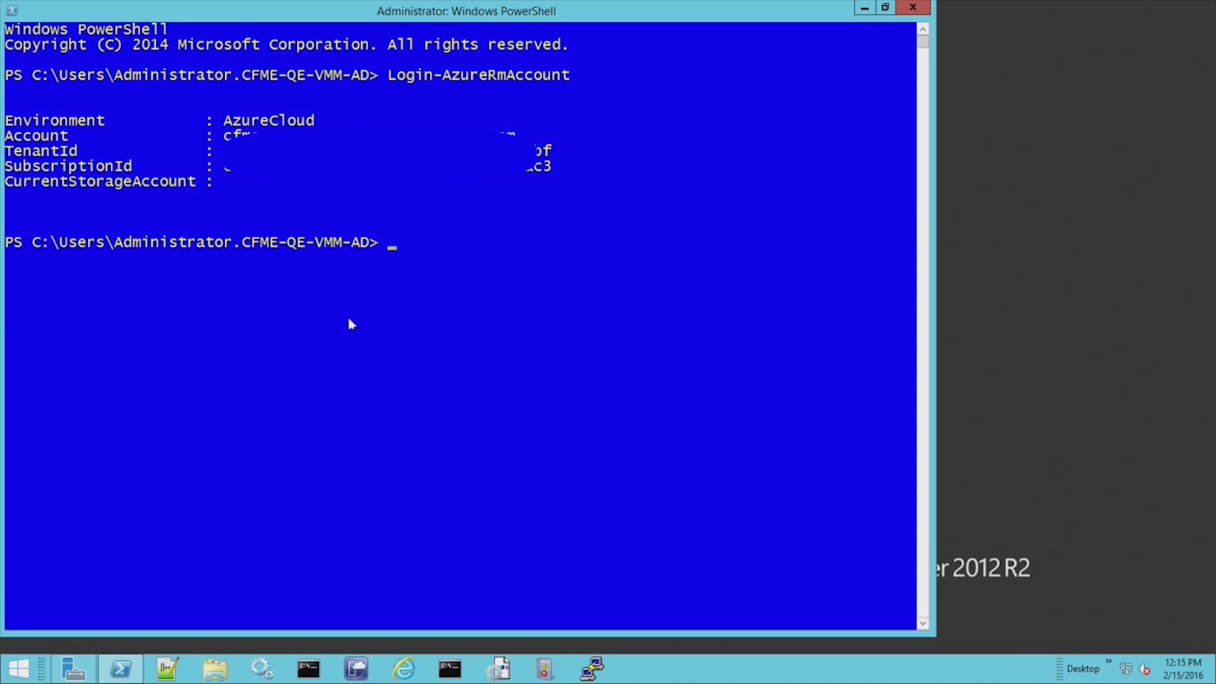
# Stop TestRmVm in resource group cfmeqe with Stop-AzureRmVM, confirming with y.
pyautogui.write('Stop-AzureRmVM -Re')
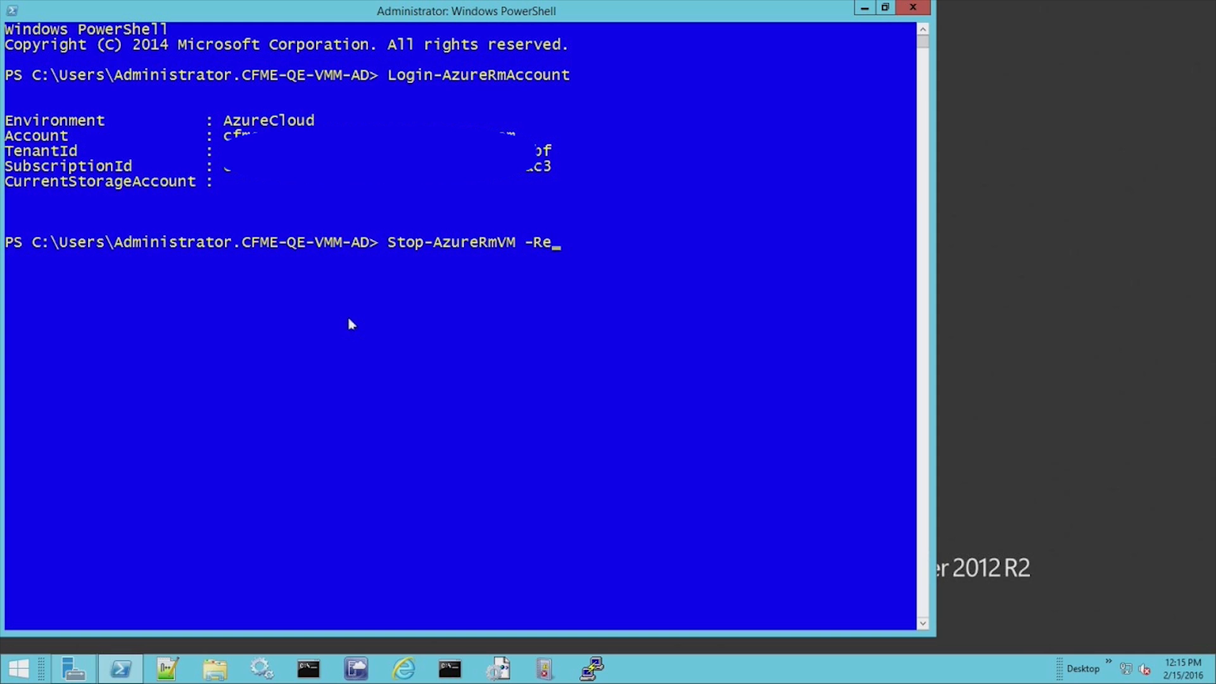
pyautogui.press('Tab')
pyautogui.write('cfmeqe -Name ')
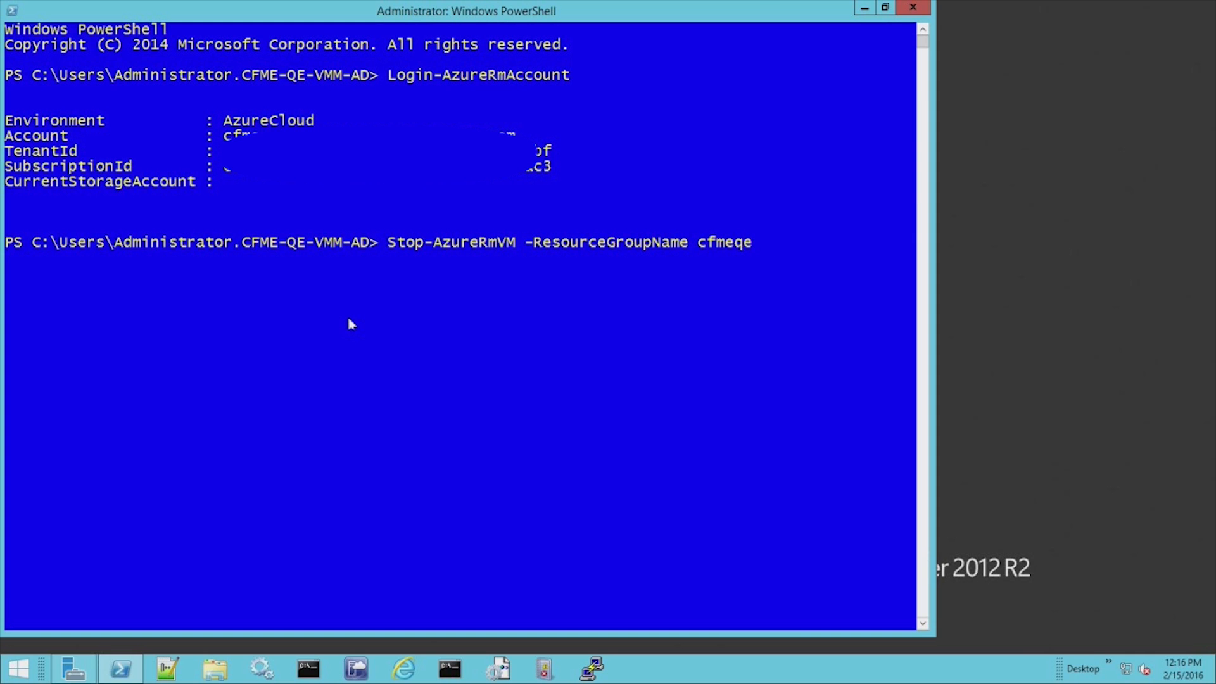
pyautogui.write('TestRmVm')
pyautogui.press('Return')
pyautogui.write('y')
pyautogui.press('Return')
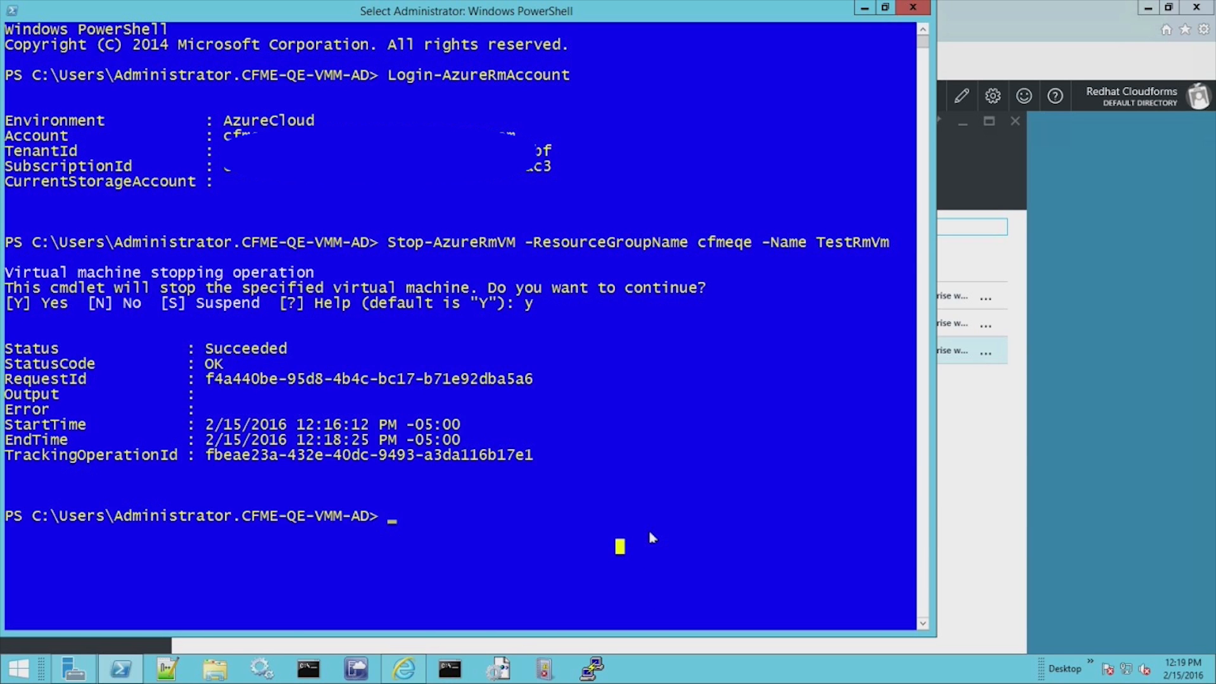
# Mark TestRmVm in cfmeqe as generalized with Set-AzureRmVM -Generalized.
pyautogui.write('Set-AzureRmVi')
pyautogui.press('Tab')
pyautogui.press('BackSpace')
pyautogui.press('BackSpace')
pyautogui.press('BackSpace')
pyautogui.press('BackSpace')
pyautogui.press('BackSpace')
pyautogui.press('BackSpace')
pyautogui.press('BackSpace')
pyautogui.press('BackSpace')
pyautogui.press('BackSpace')
pyautogui.press('BackSpace')
pyautogui.press('BackSpace')
pyautogui.press('BackSpace')
pyautogui.press('BackSpace')
pyautogui.write('M')
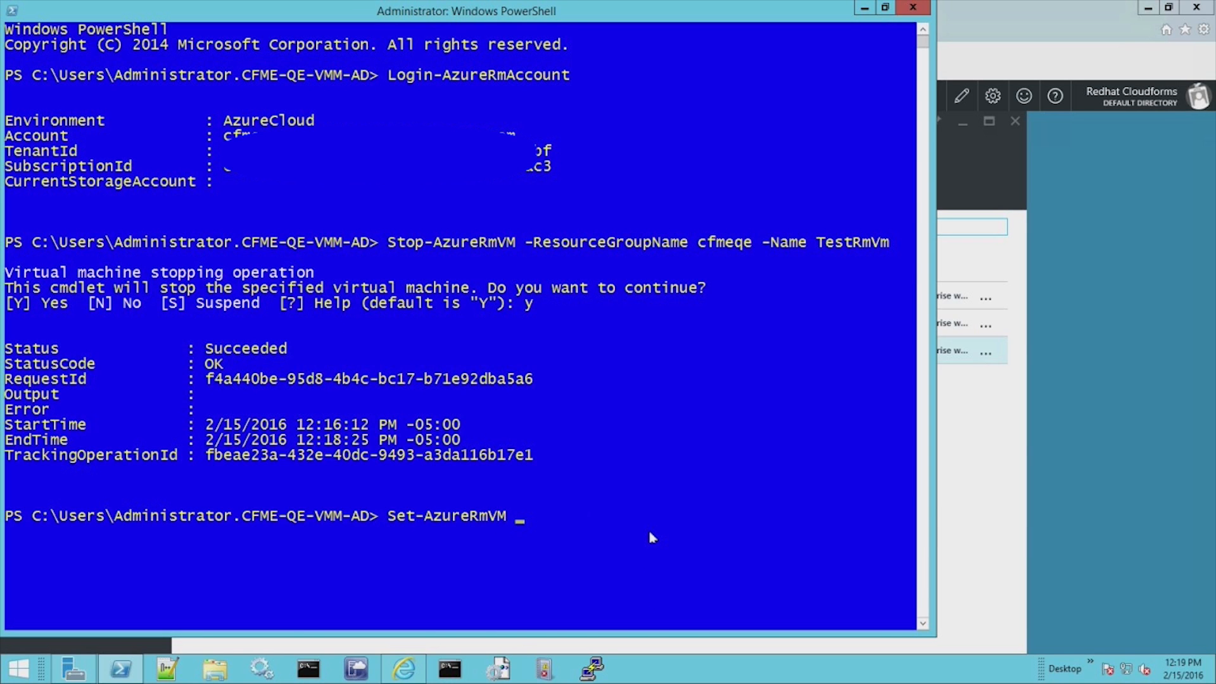
pyautogui.write(' -Res')
pyautogui.press('Tab')
pyautogui.write('cfmeqe -Name TestRmVm -Ge')
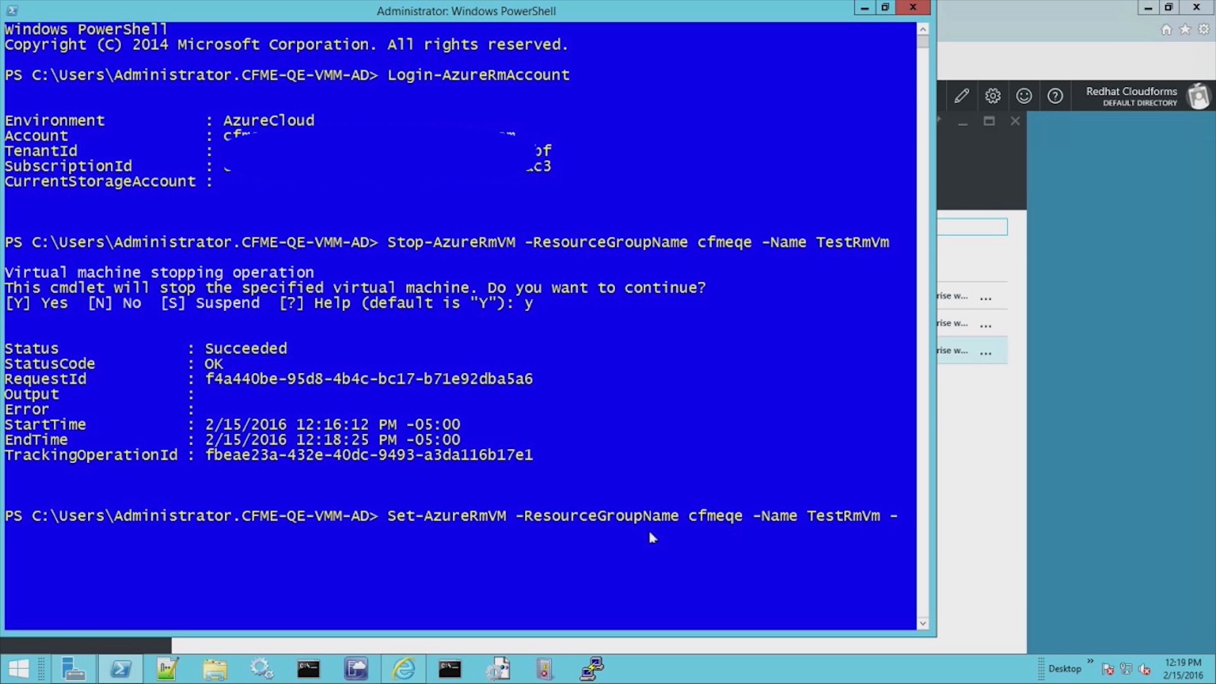
pyautogui.press('Tab')
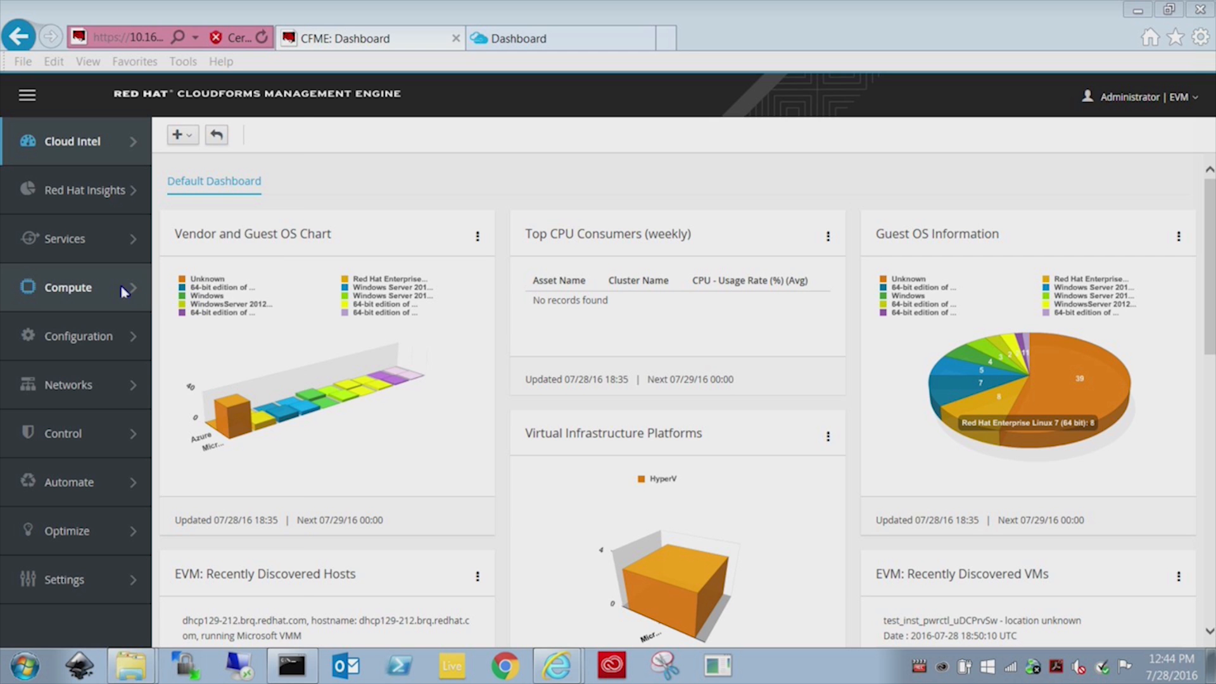
# List the AzureDJ provider's images and select the tmpl-osDisk image name.
pyautogui.moveTo(121, 286)
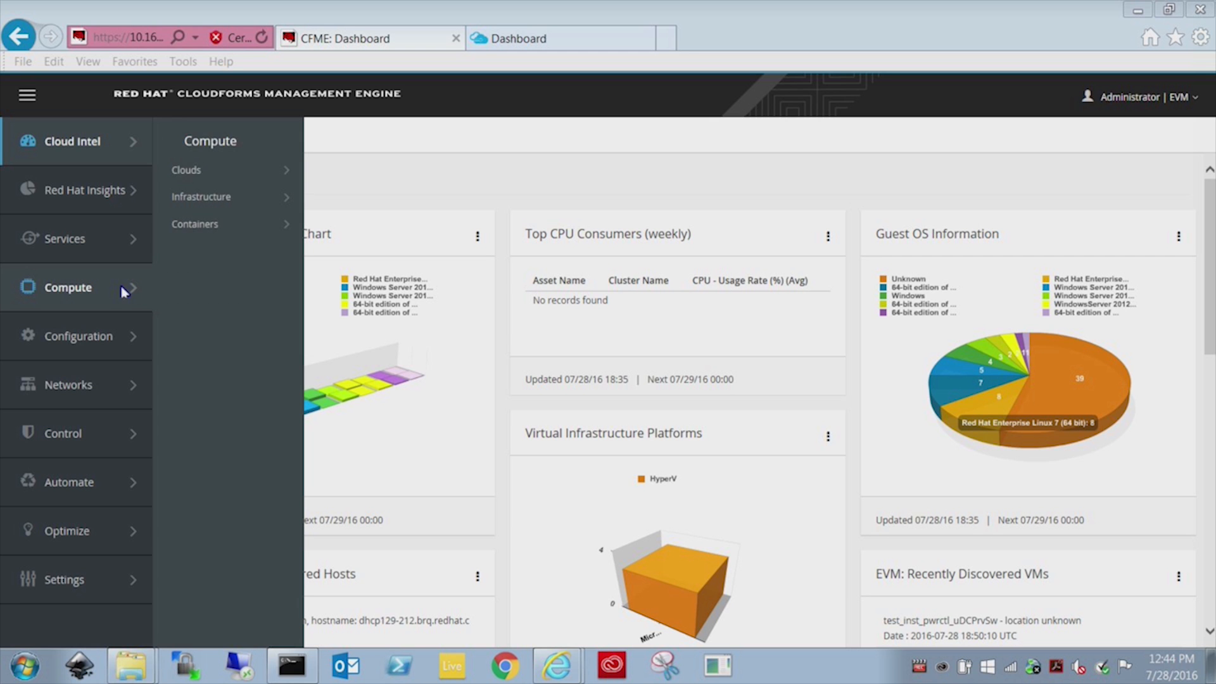
pyautogui.moveTo(179, 173)
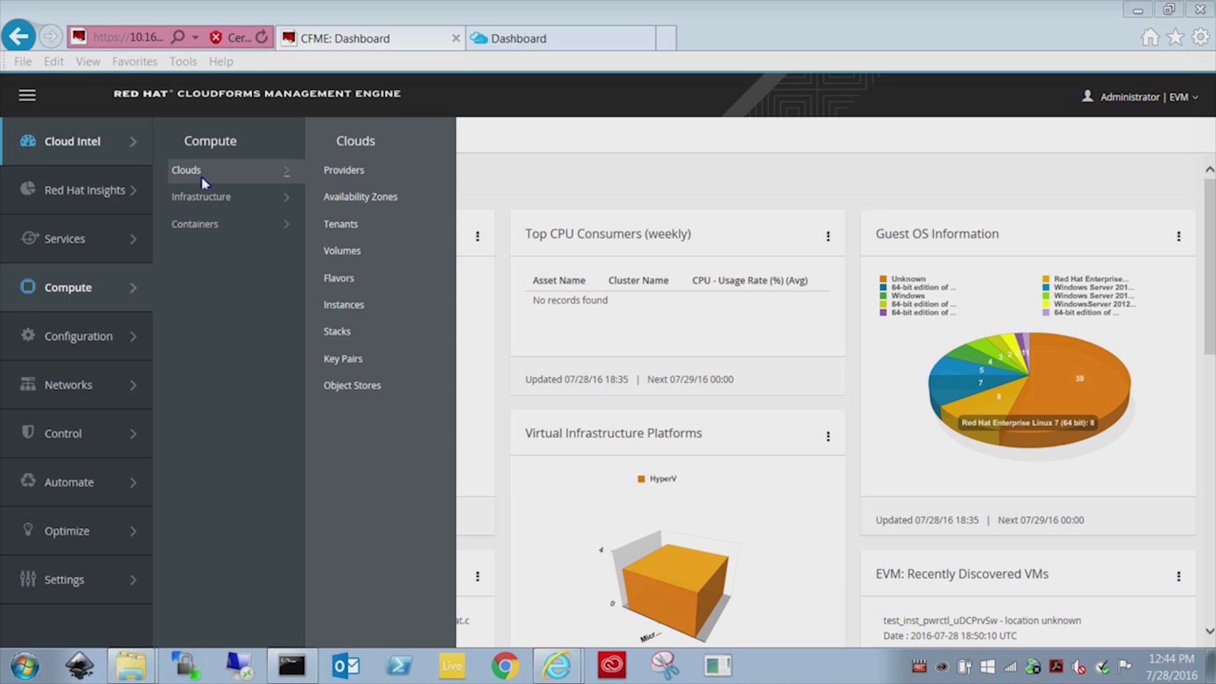
pyautogui.click(343, 171)
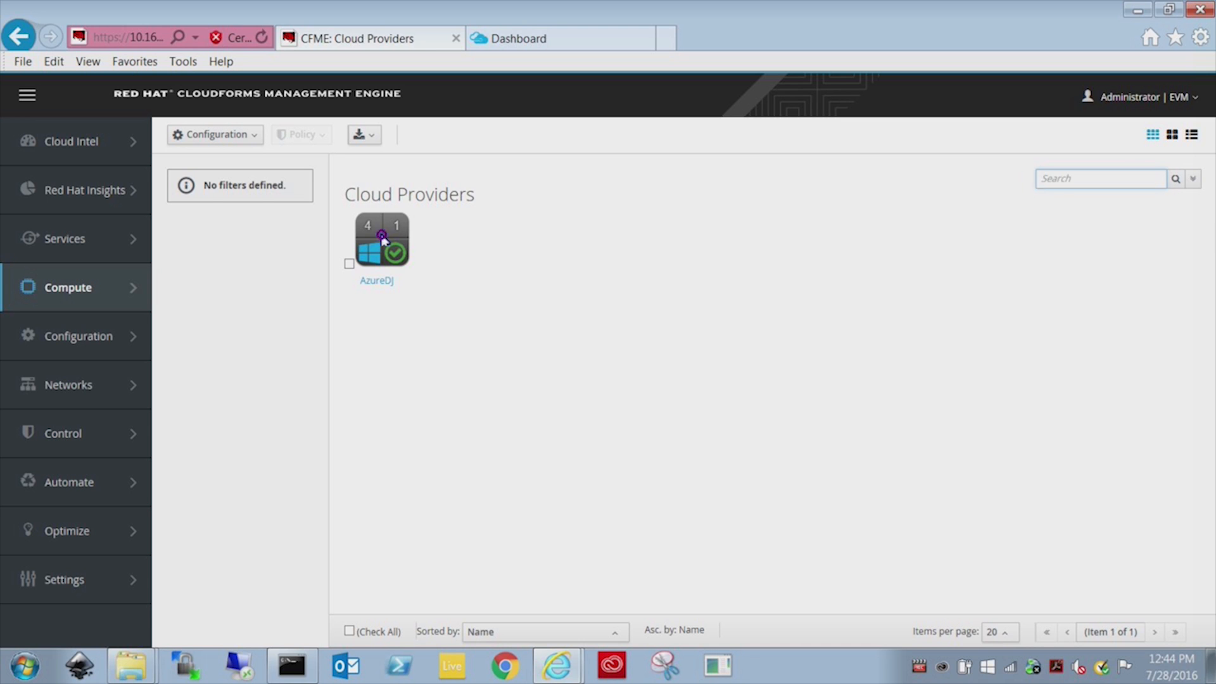
pyautogui.click(383, 239)
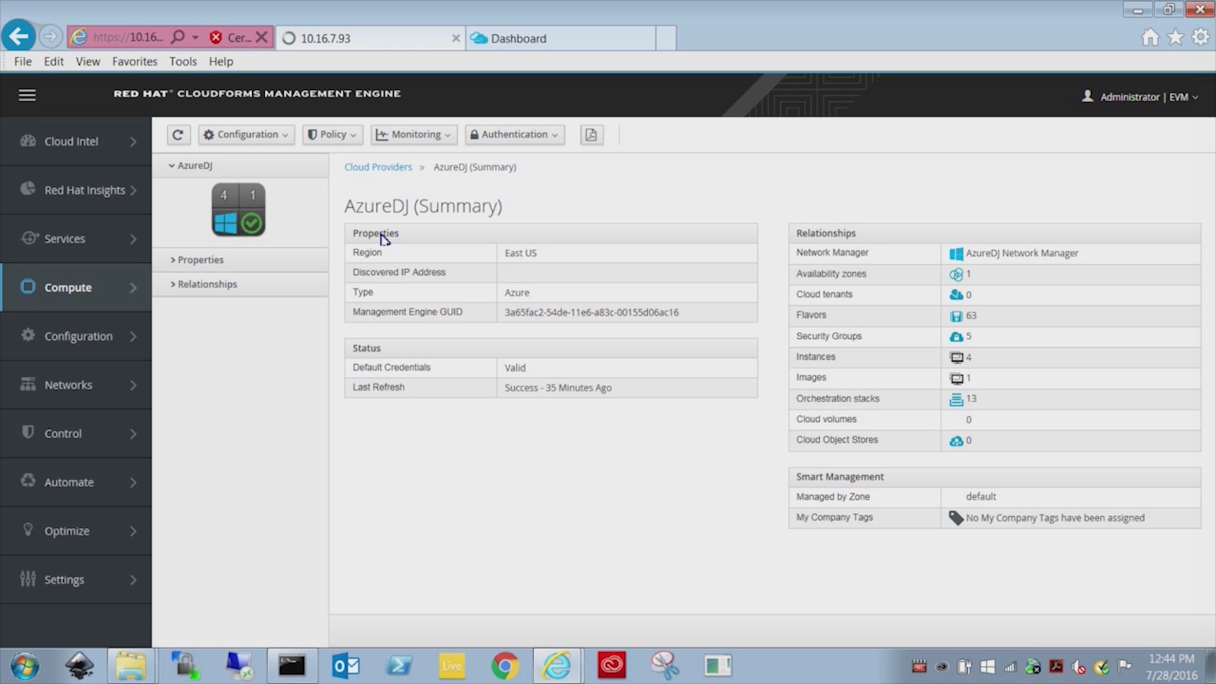
pyautogui.click(825, 379)
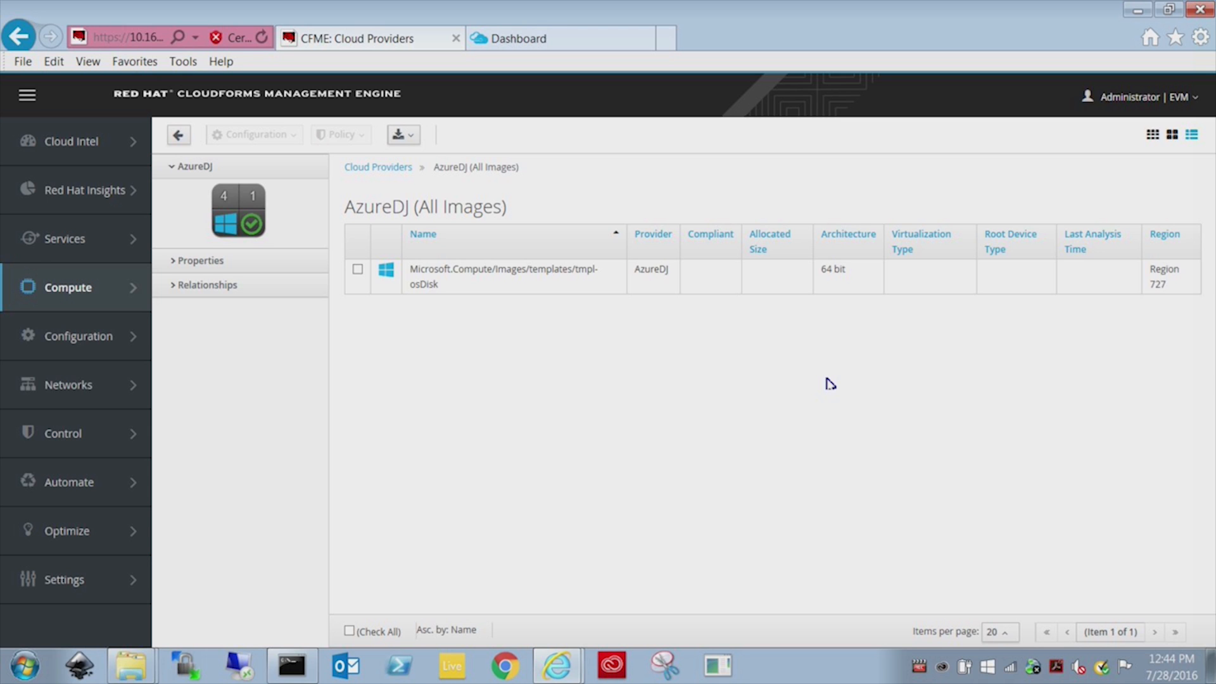
pyautogui.tripleClick(430, 280)
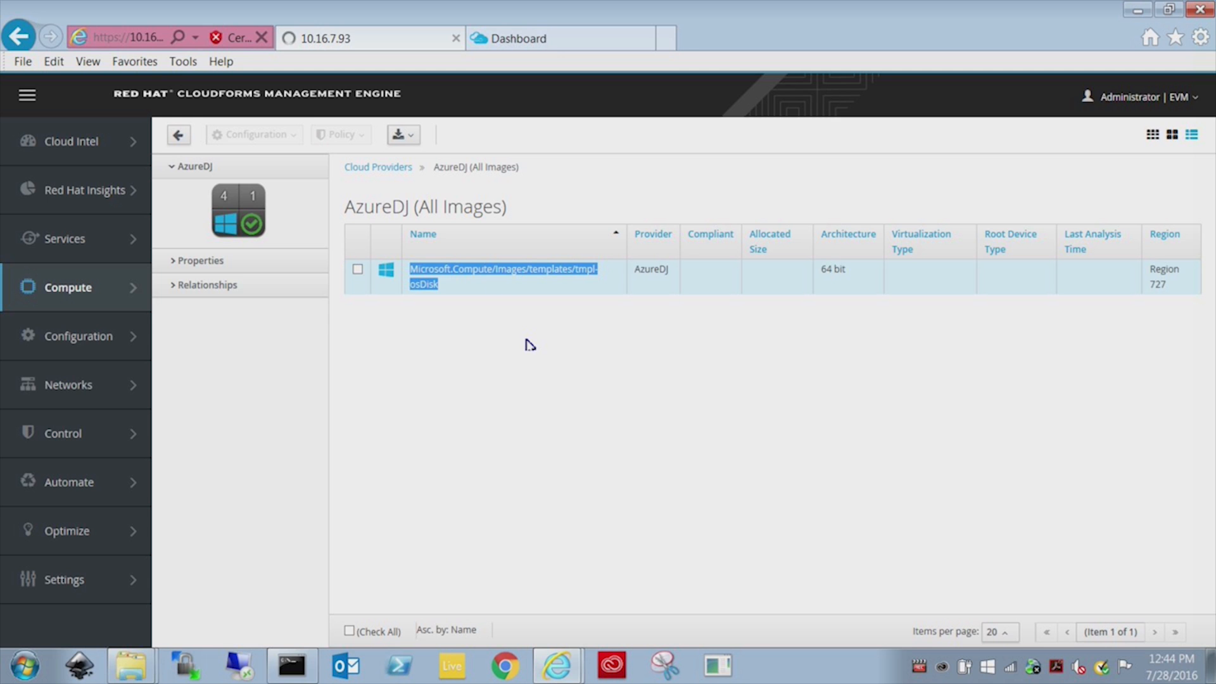
pyautogui.click(540, 40)
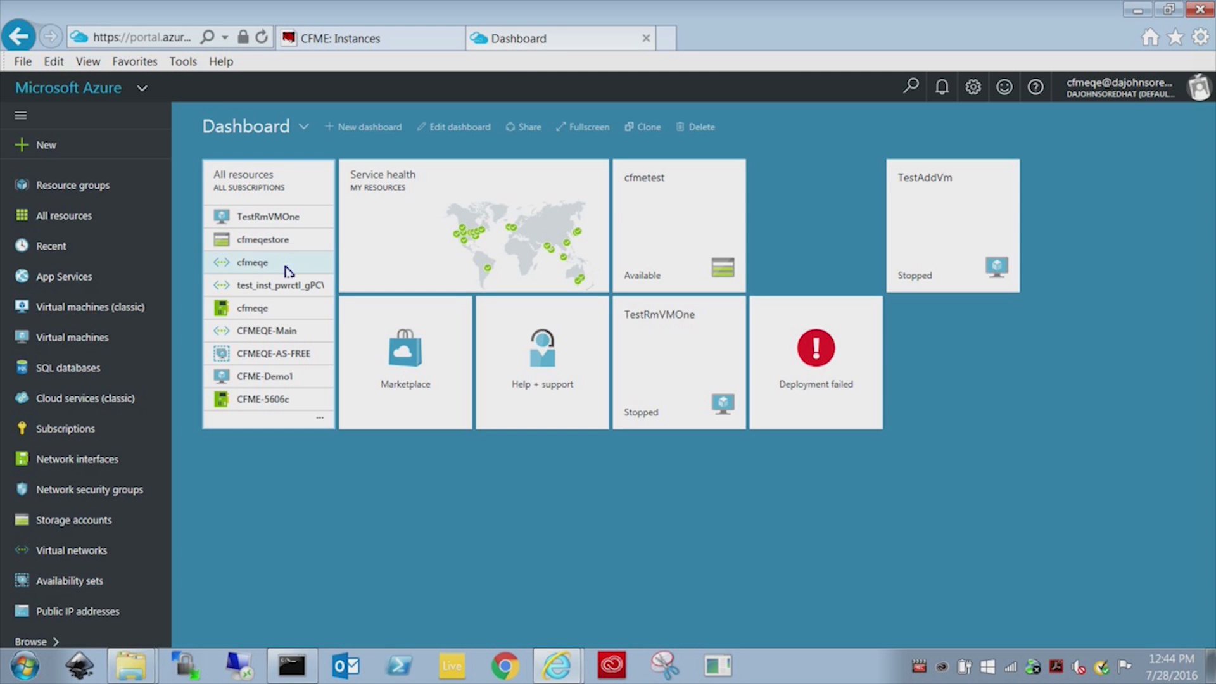
# Browse cfmeqestore's system container to Microsoft.Compute/Images/templates showing the osDisk and vmTemplate blobs.
pyautogui.click(87, 519)
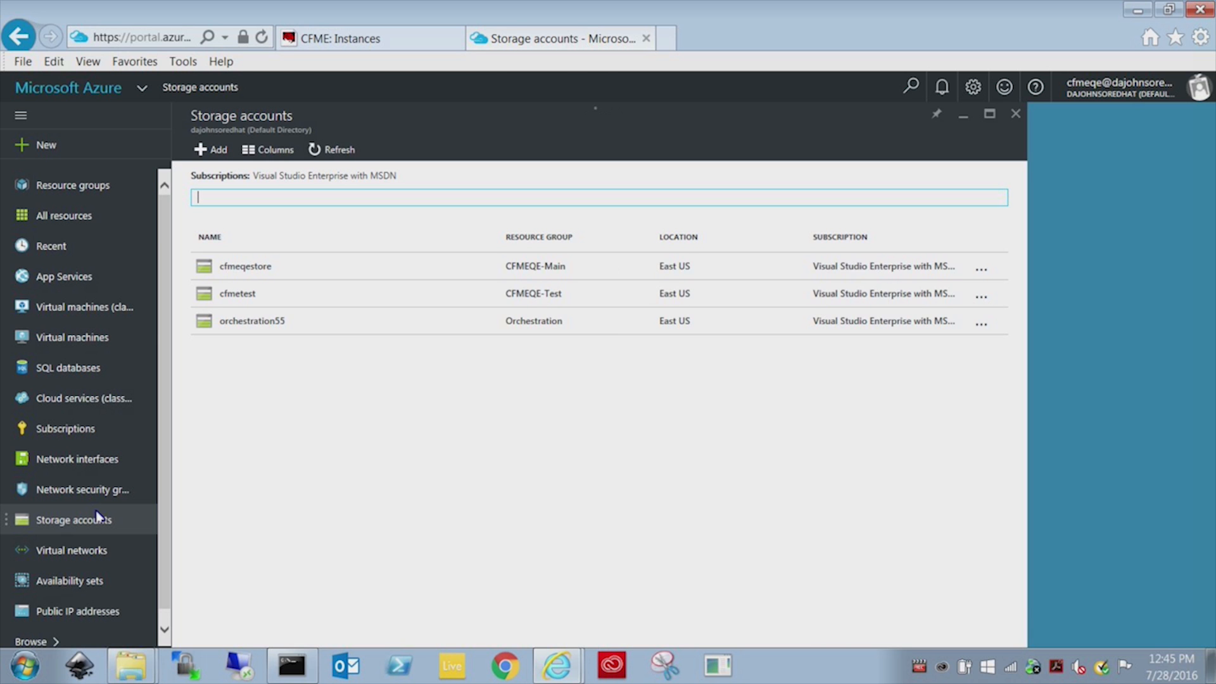
pyautogui.click(252, 270)
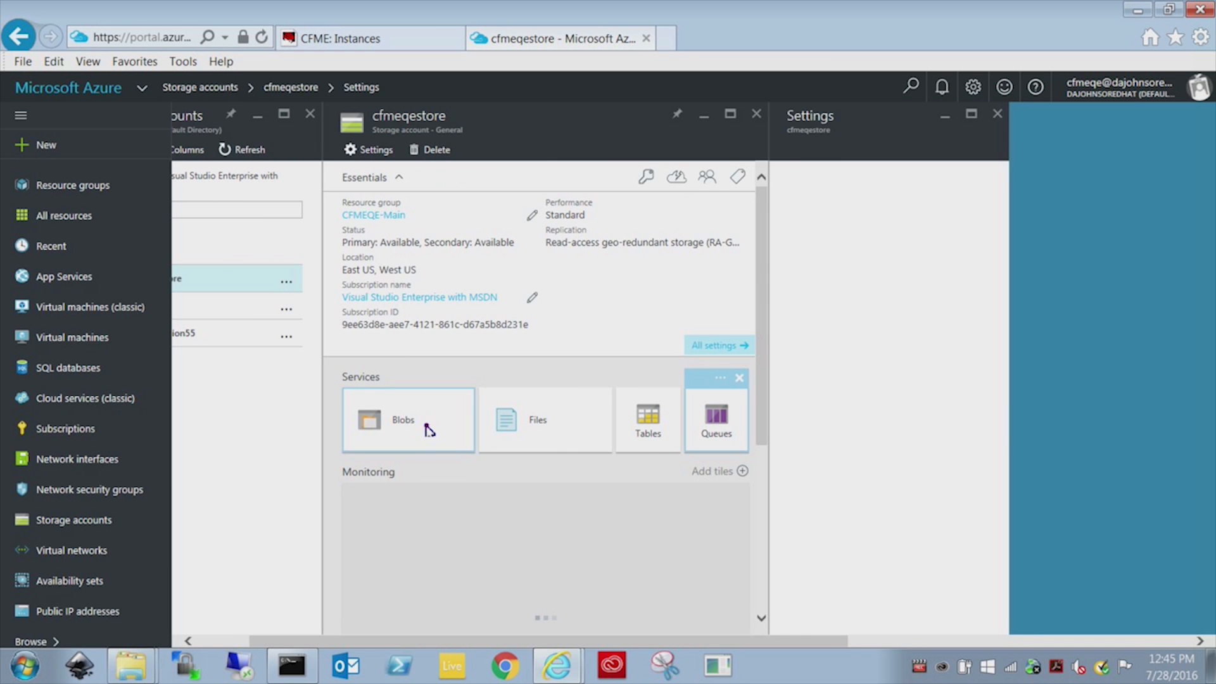
pyautogui.click(428, 430)
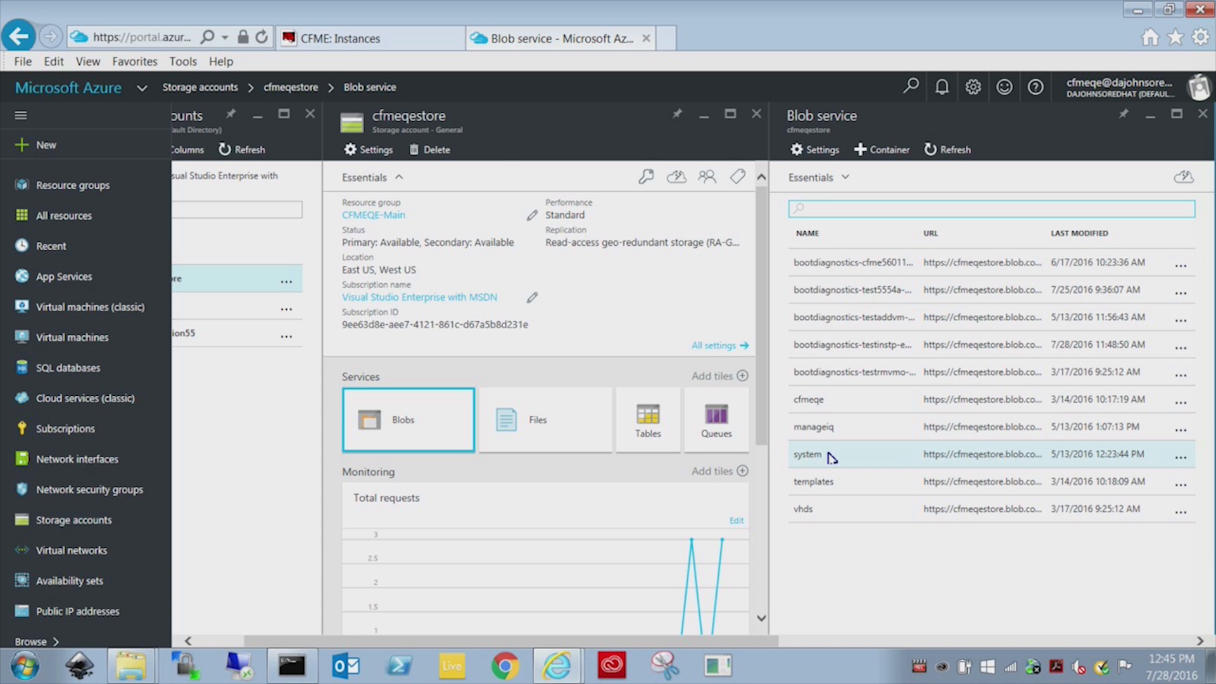
pyautogui.click(831, 456)
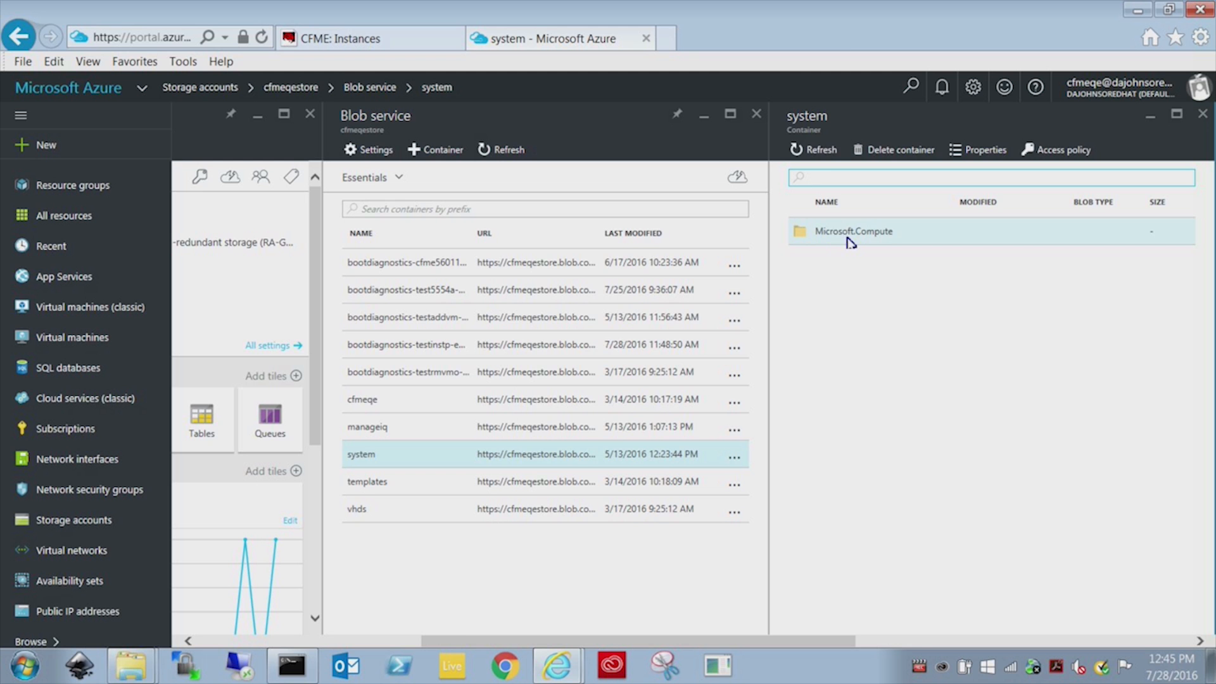
pyautogui.click(850, 241)
pyautogui.click(835, 239)
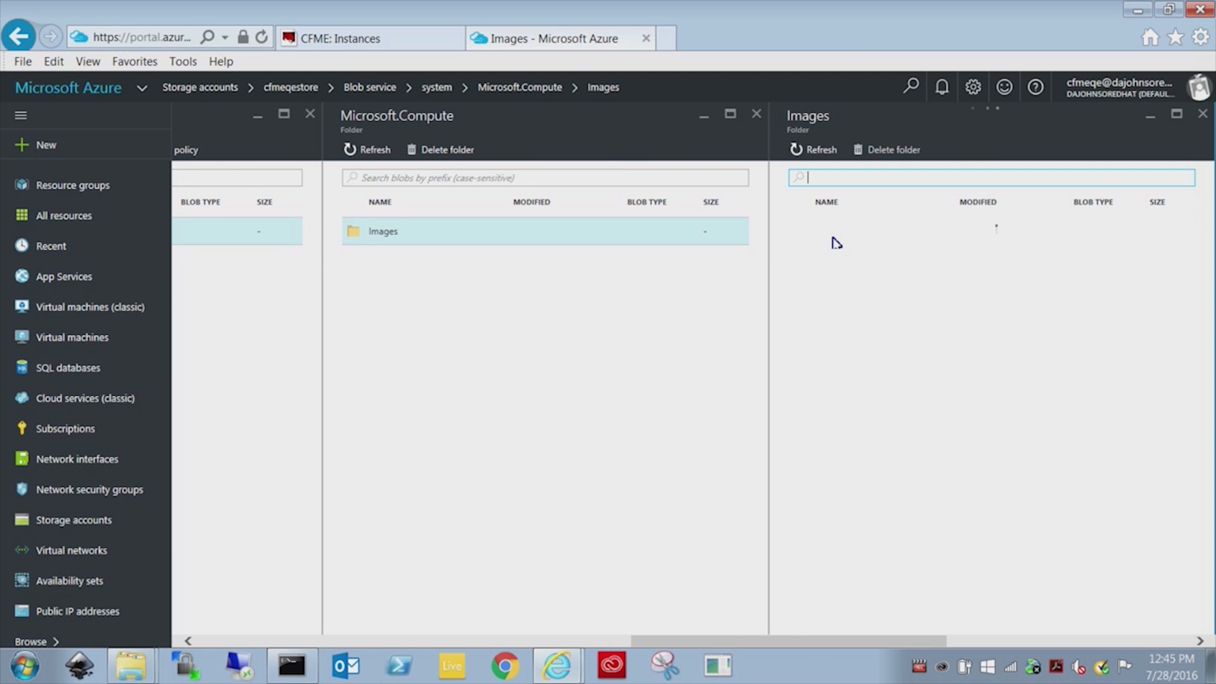
pyautogui.click(835, 238)
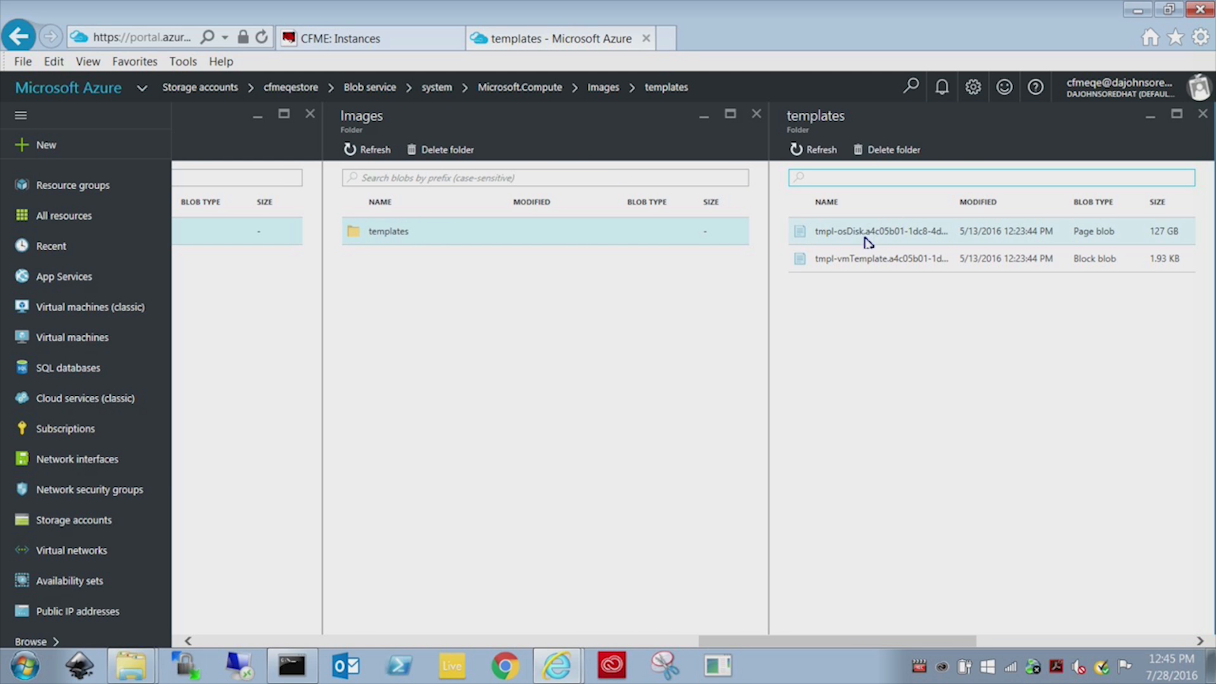
pyautogui.click(391, 43)
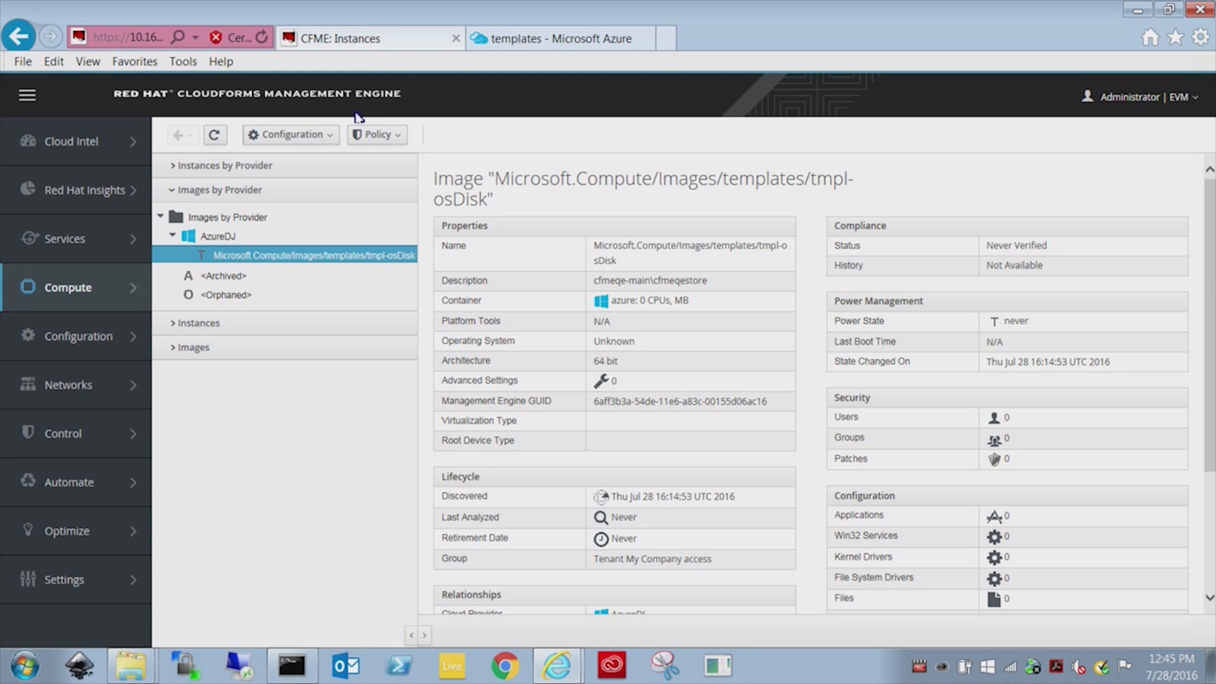
# Start provisioning a new instance from the tmpl-osDisk template image.
pyautogui.click(245, 166)
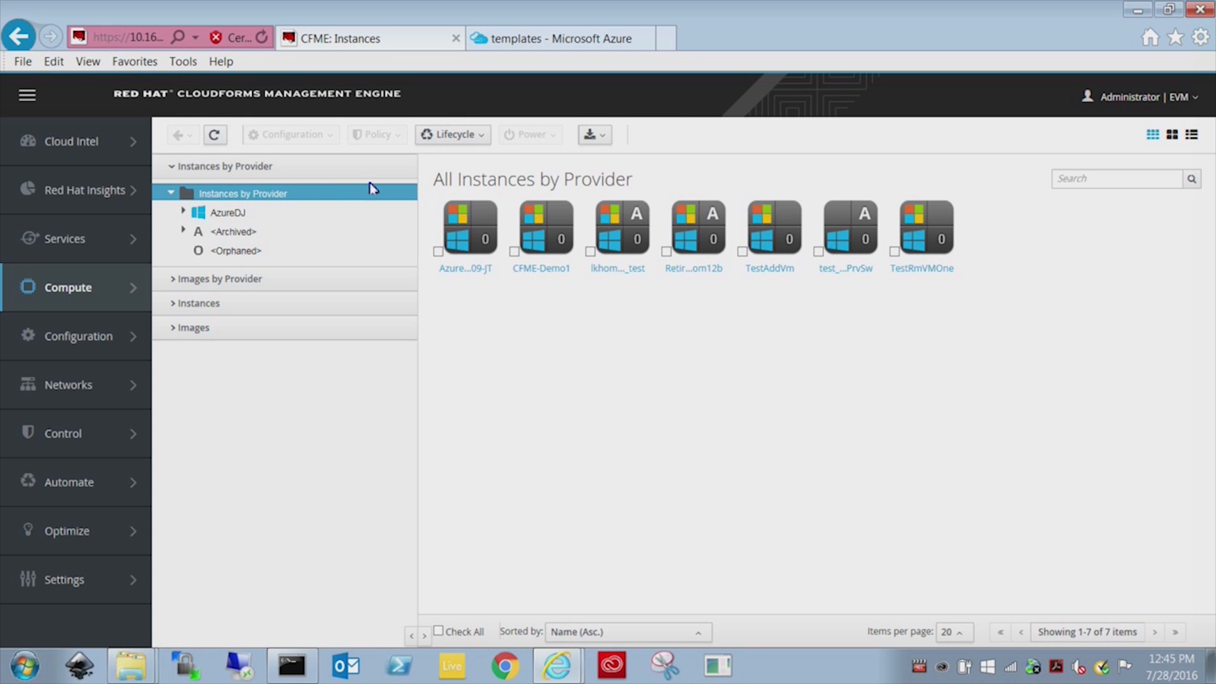
pyautogui.click(451, 136)
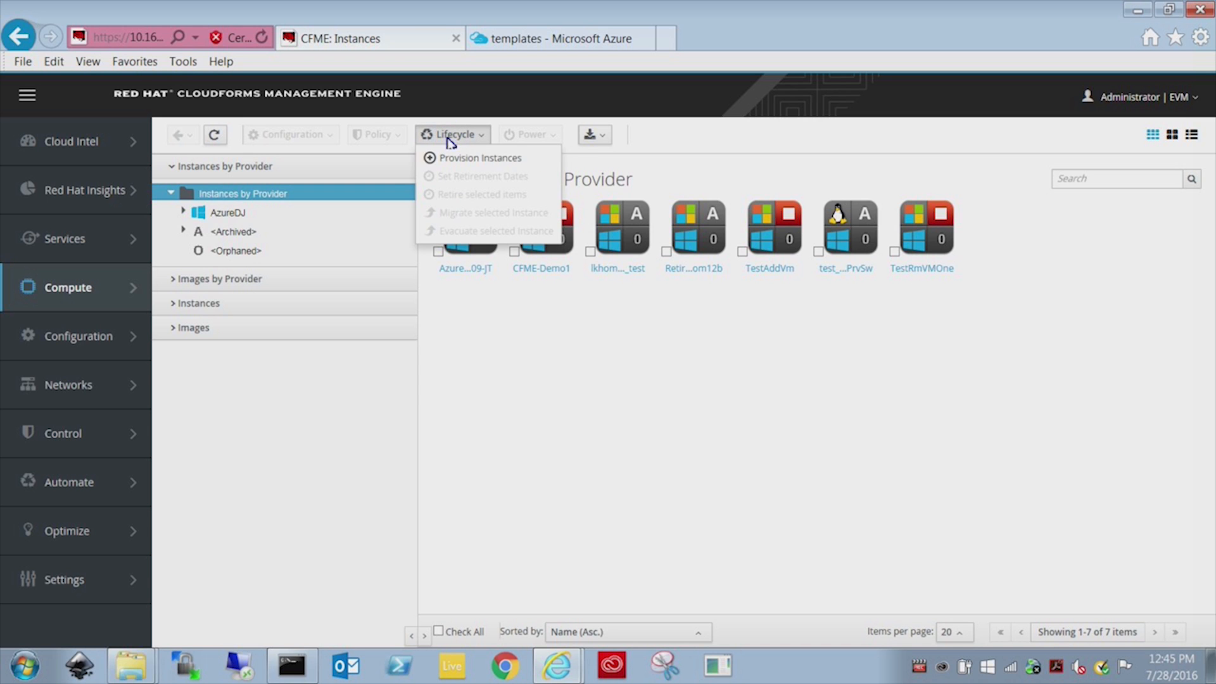
pyautogui.click(462, 165)
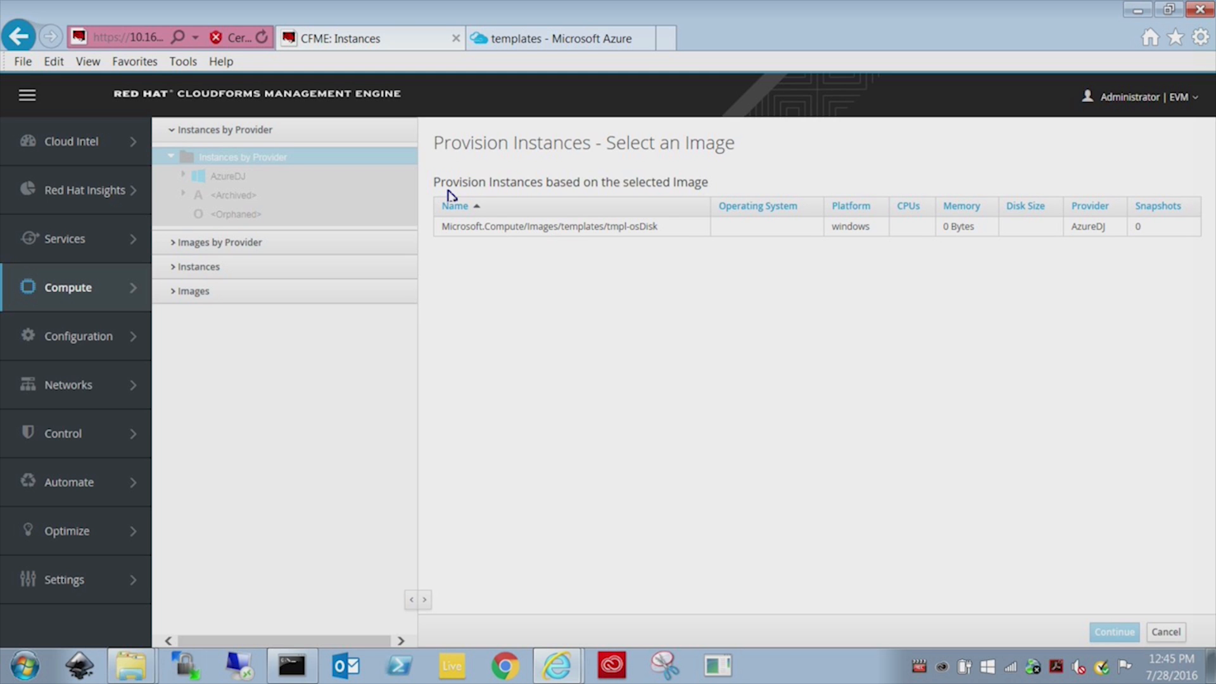
pyautogui.click(521, 228)
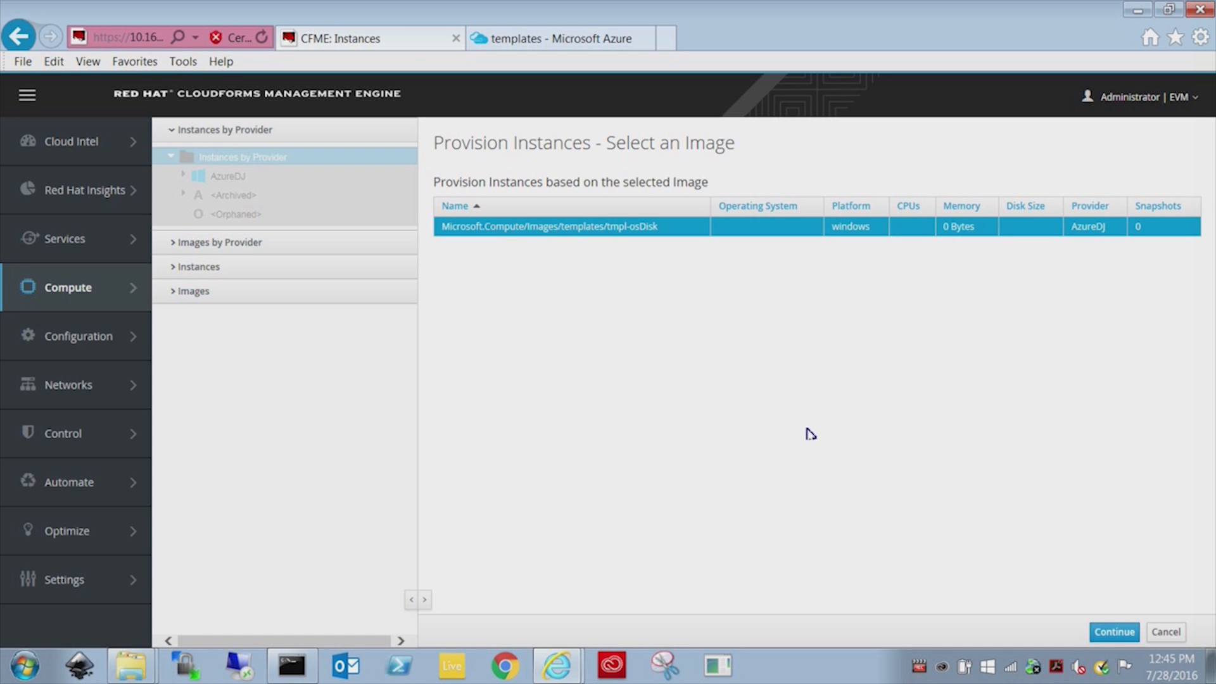
pyautogui.click(1100, 630)
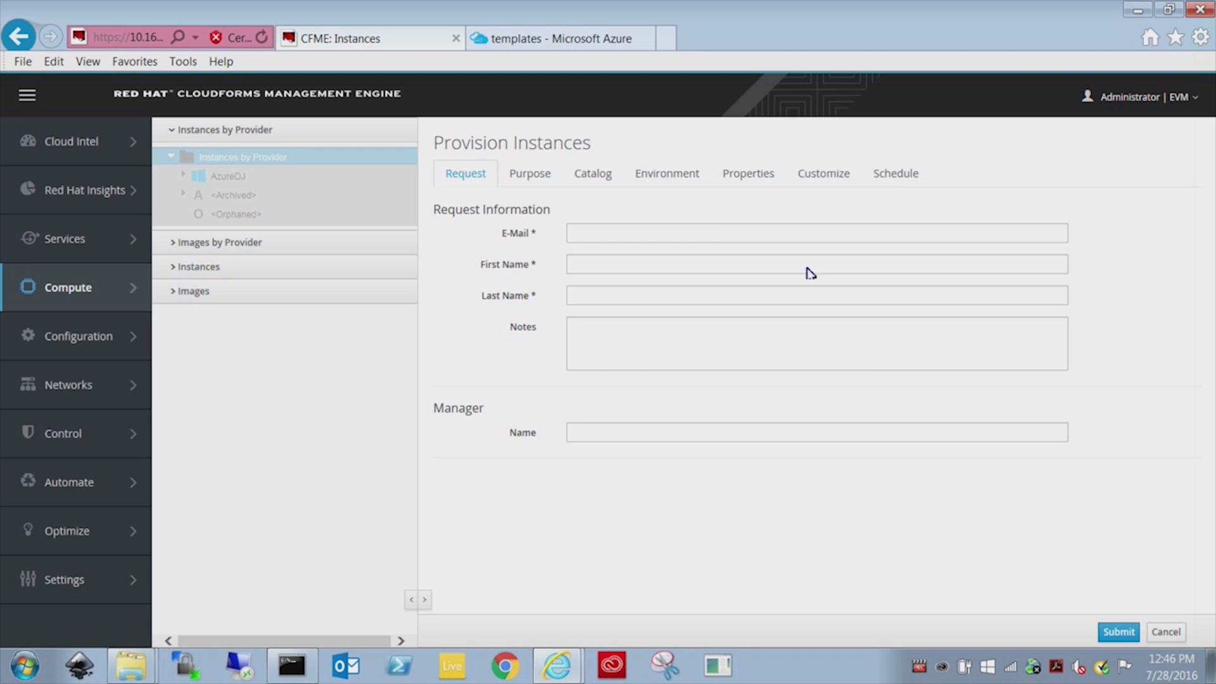
# Fill in the requester's e-mail, first and last name, note 'Demo VM for Video', and manager's name.
pyautogui.click(713, 232)
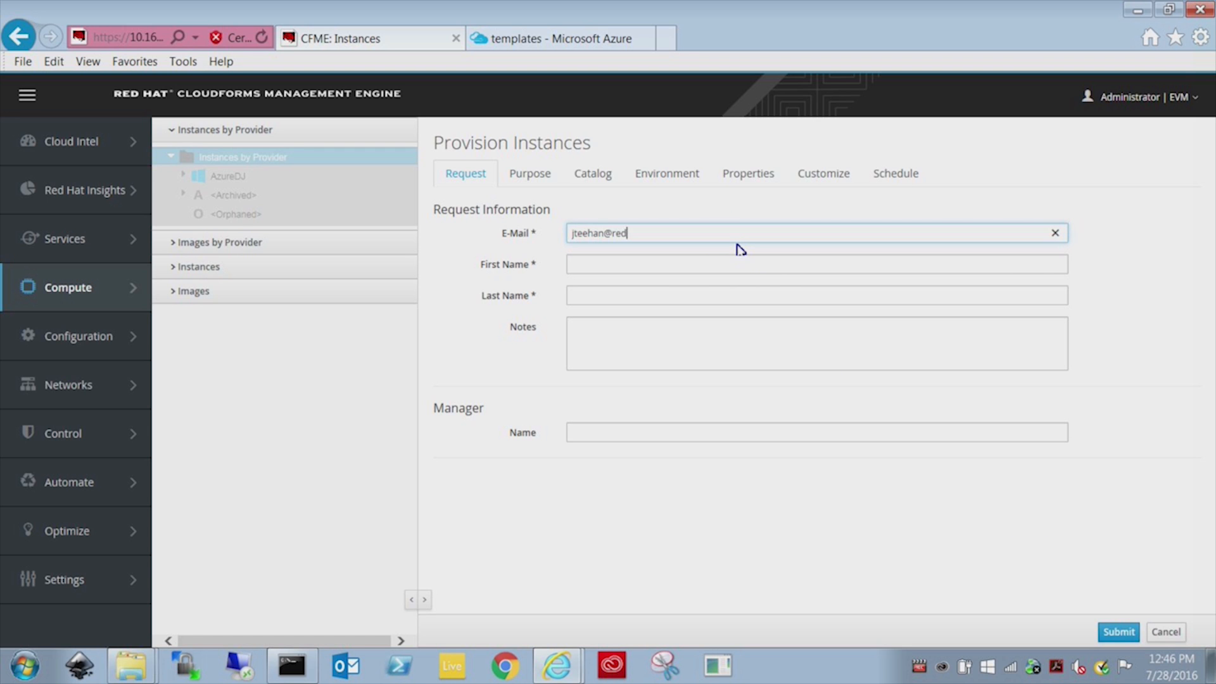
pyautogui.press('Tab')
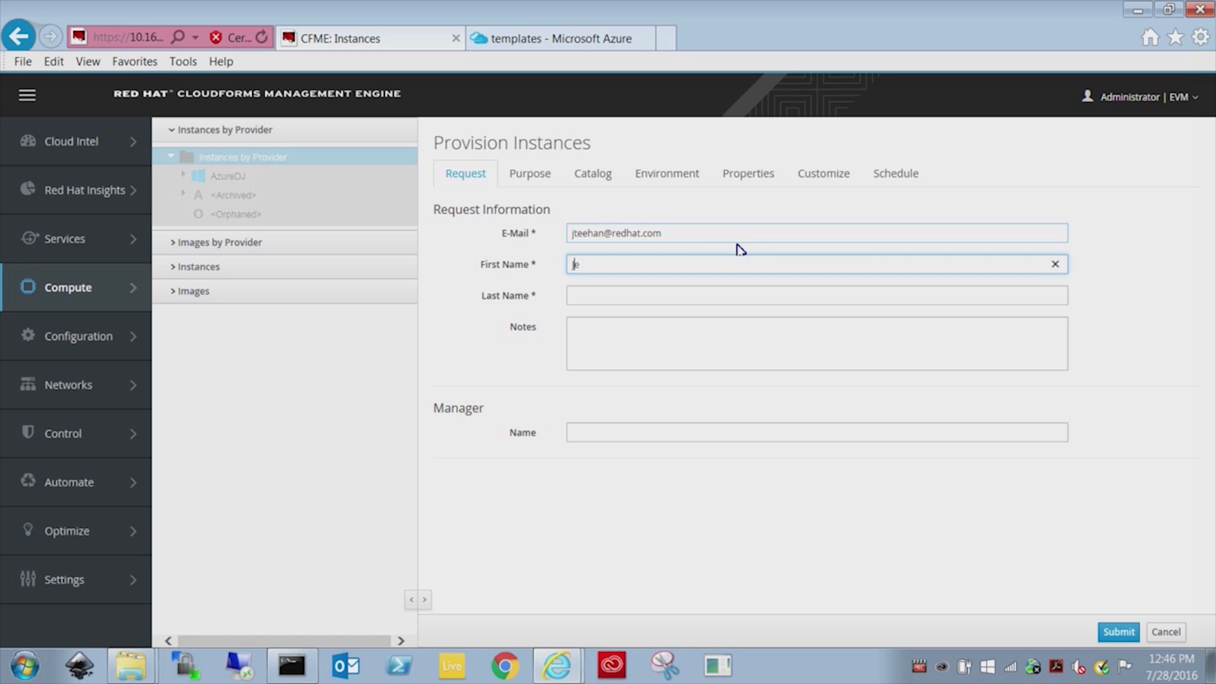
pyautogui.press('Tab')
pyautogui.write('T')
pyautogui.press('Tab')
pyautogui.write('Demo VM')
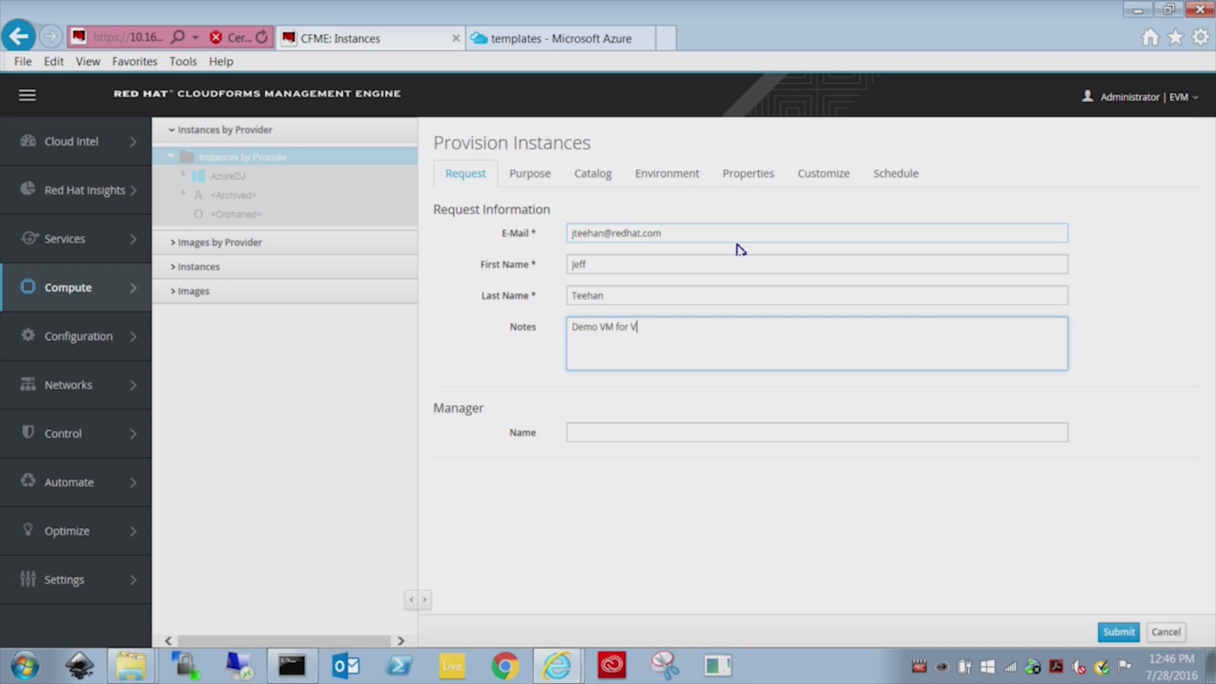
pyautogui.press('Tab')
pyautogui.write('Dave')
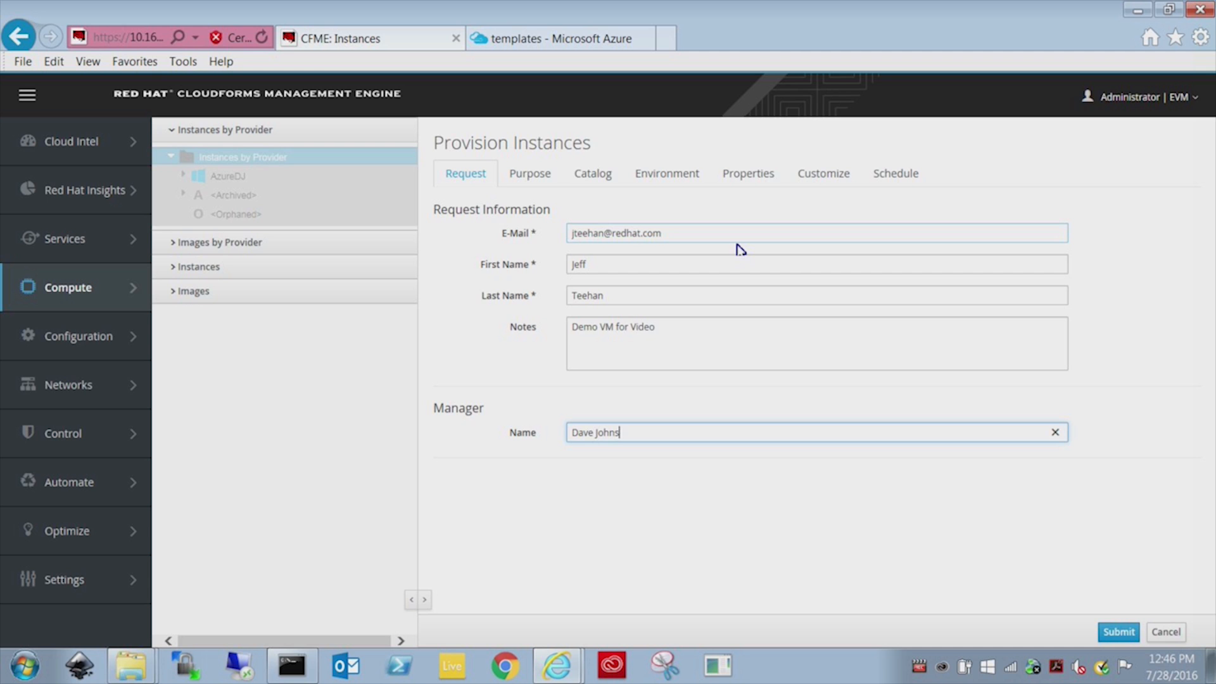
pyautogui.click(540, 179)
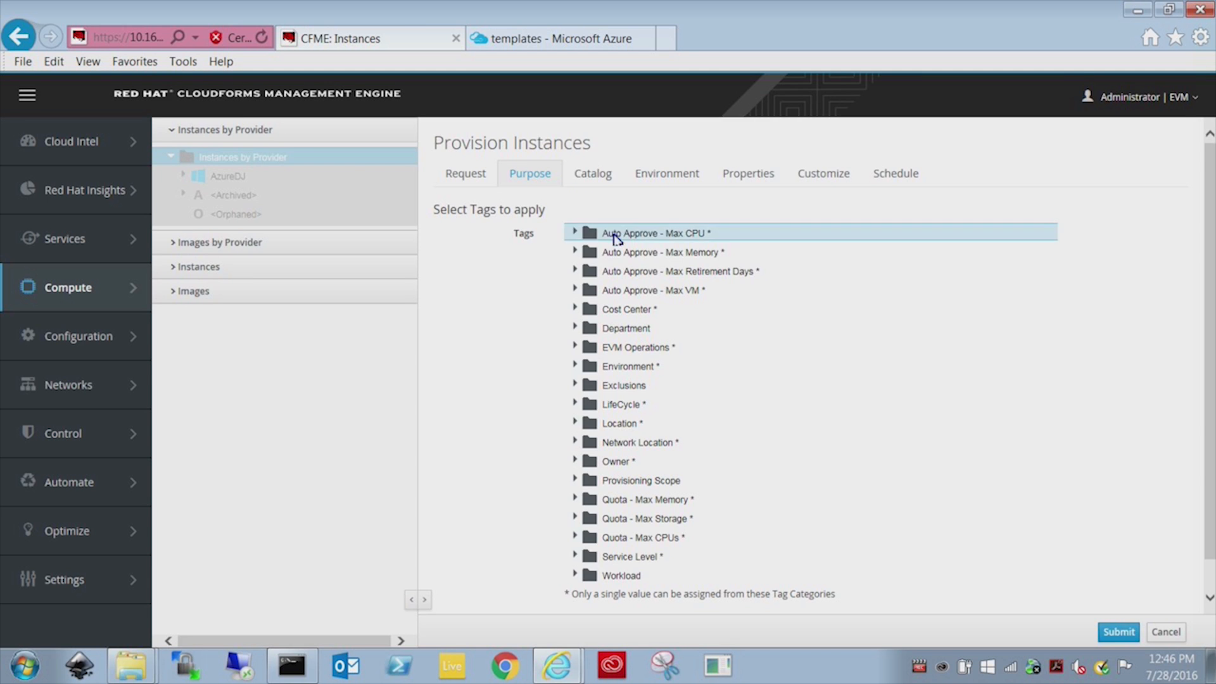
# Name the single instance demo-jeff1 on the Catalog tab, keeping Count at 1.
pyautogui.click(596, 183)
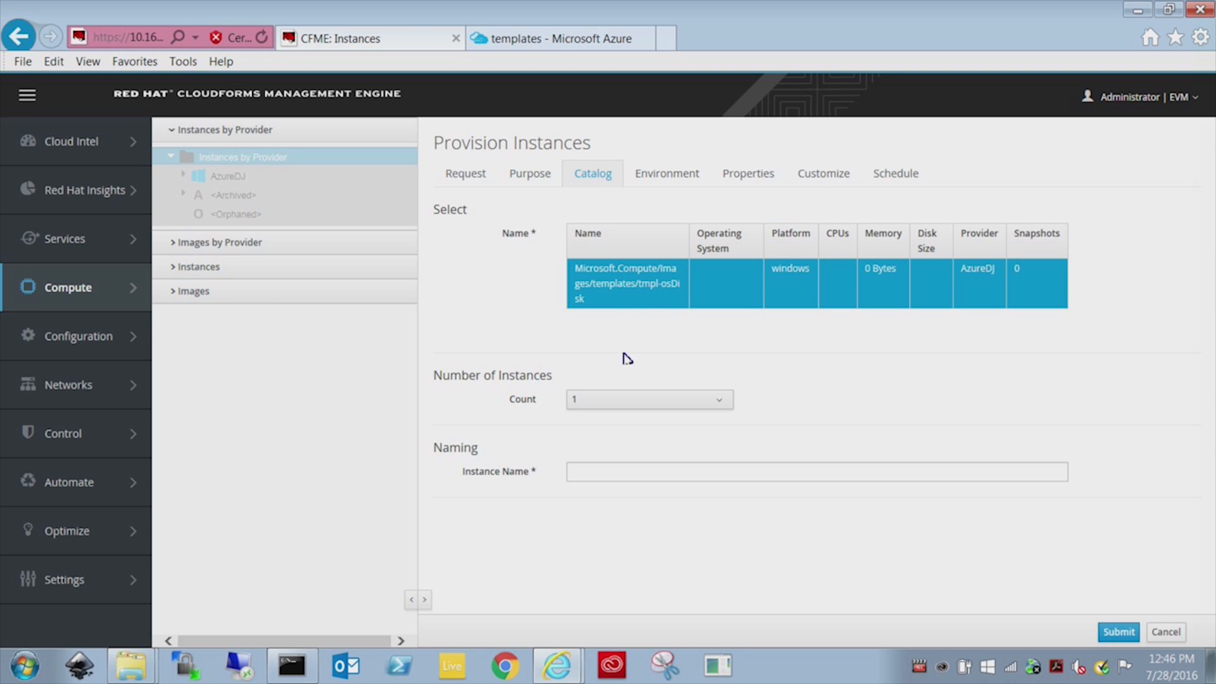
pyautogui.click(675, 470)
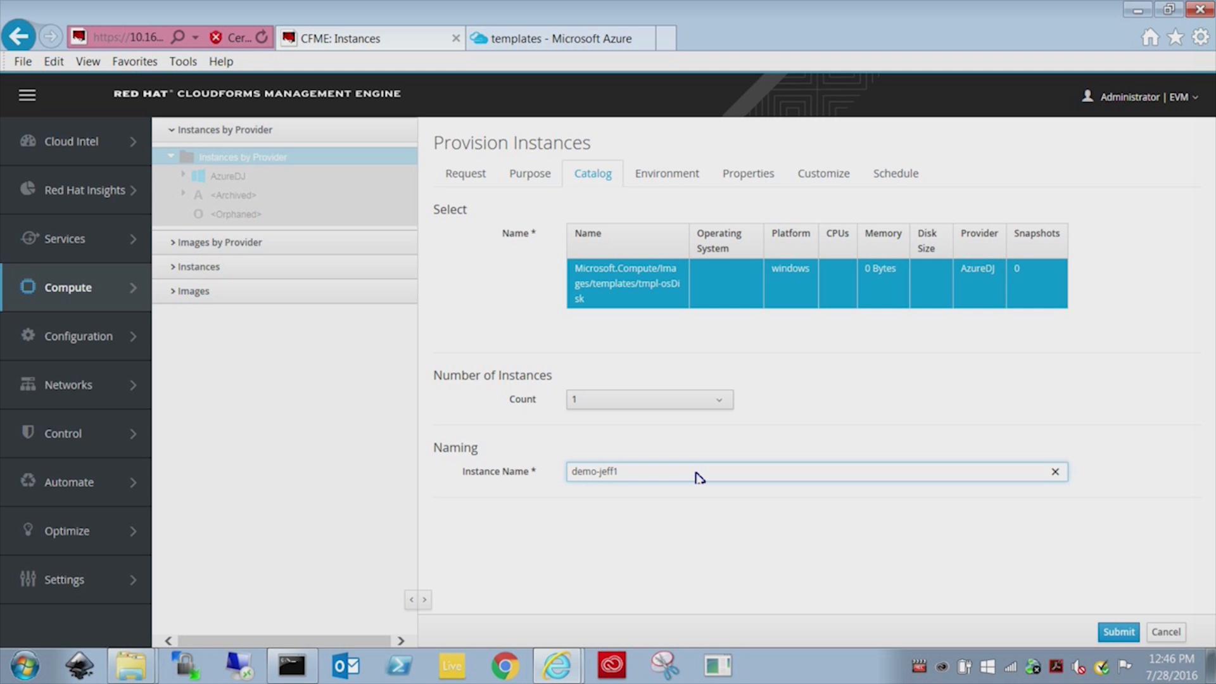
pyautogui.click(662, 183)
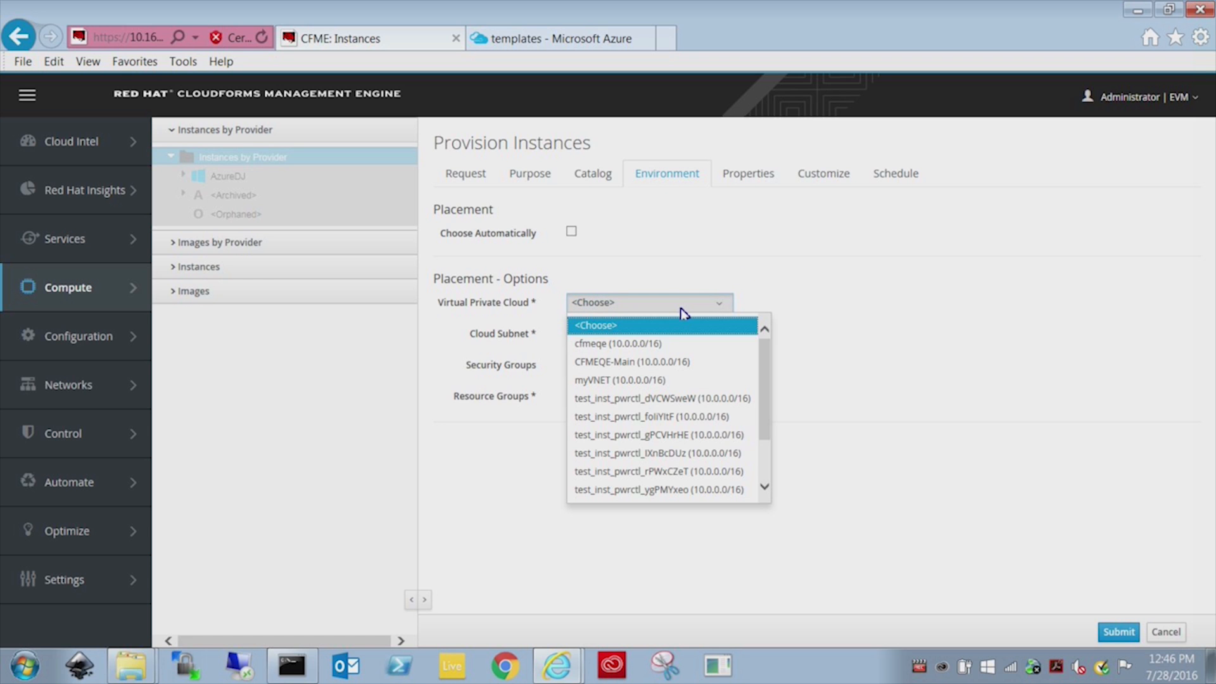
# Place the instance in VPC CFMEQE-Main with security group cfmeqe-nsg and resource group CFMEQE-Main.
pyautogui.click(663, 364)
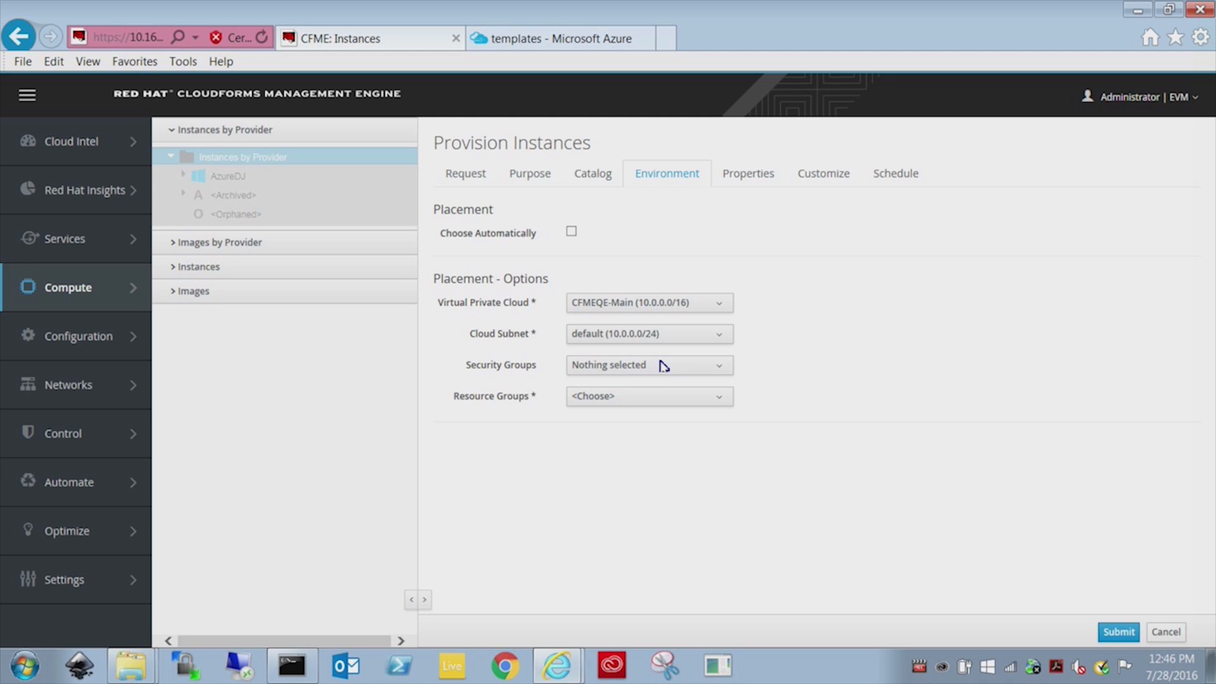
pyautogui.click(664, 372)
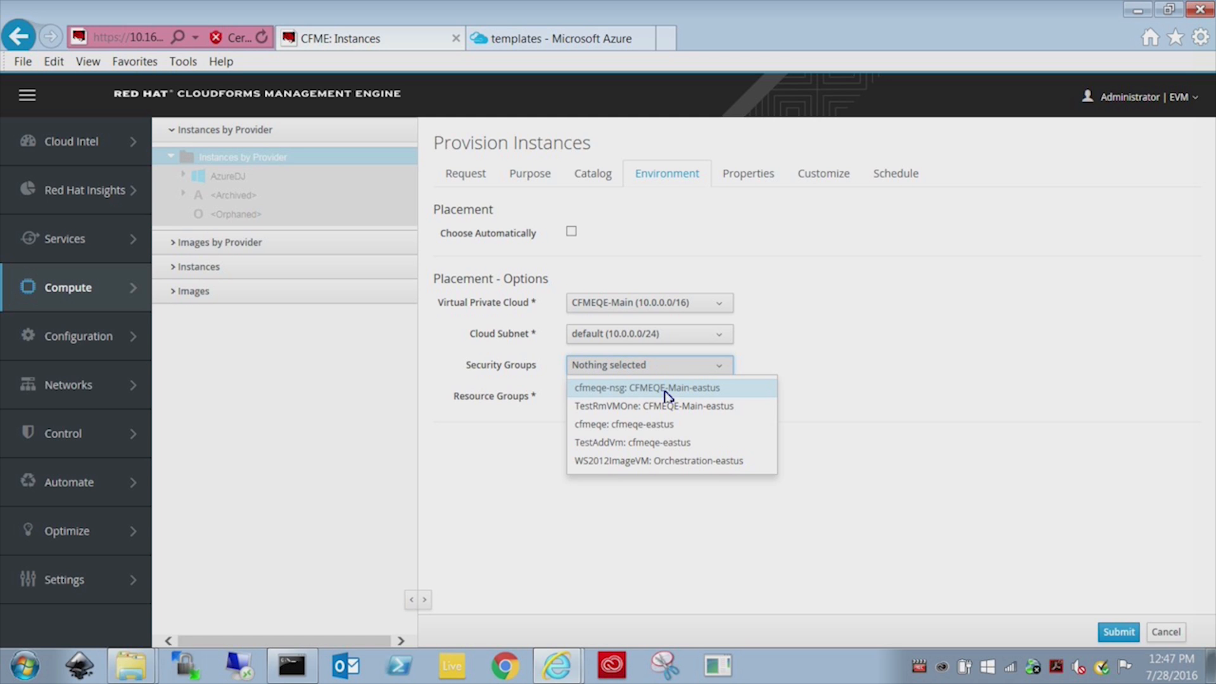
pyautogui.click(666, 393)
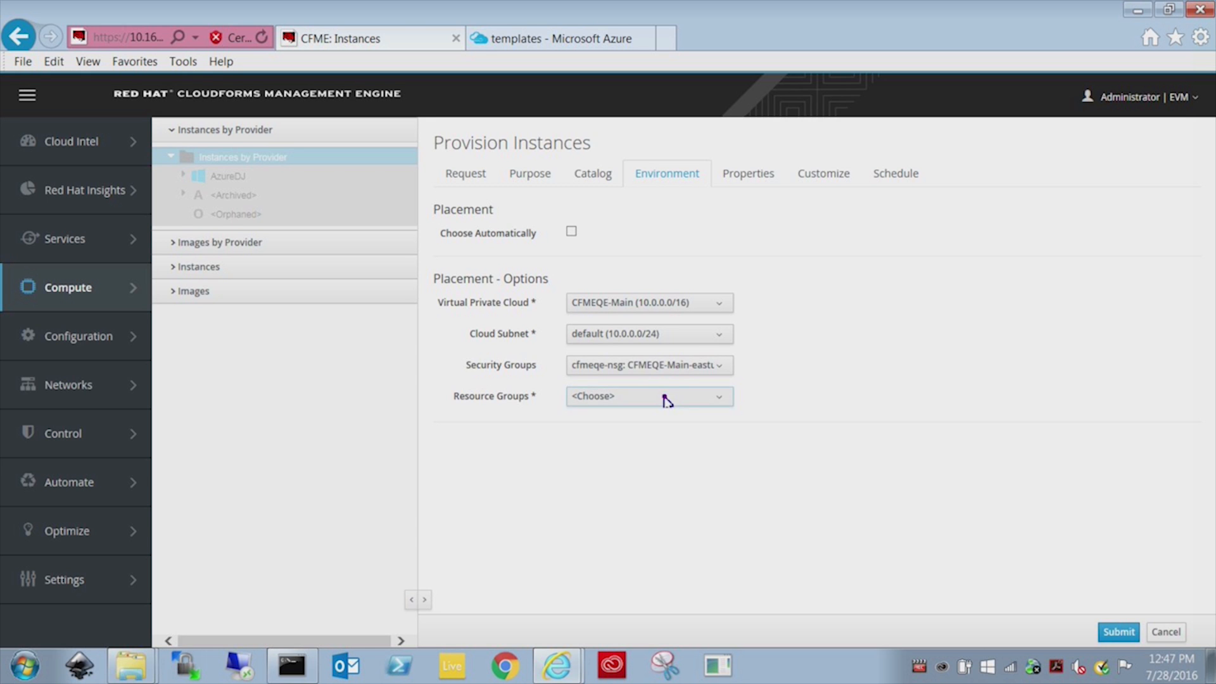
pyautogui.click(665, 397)
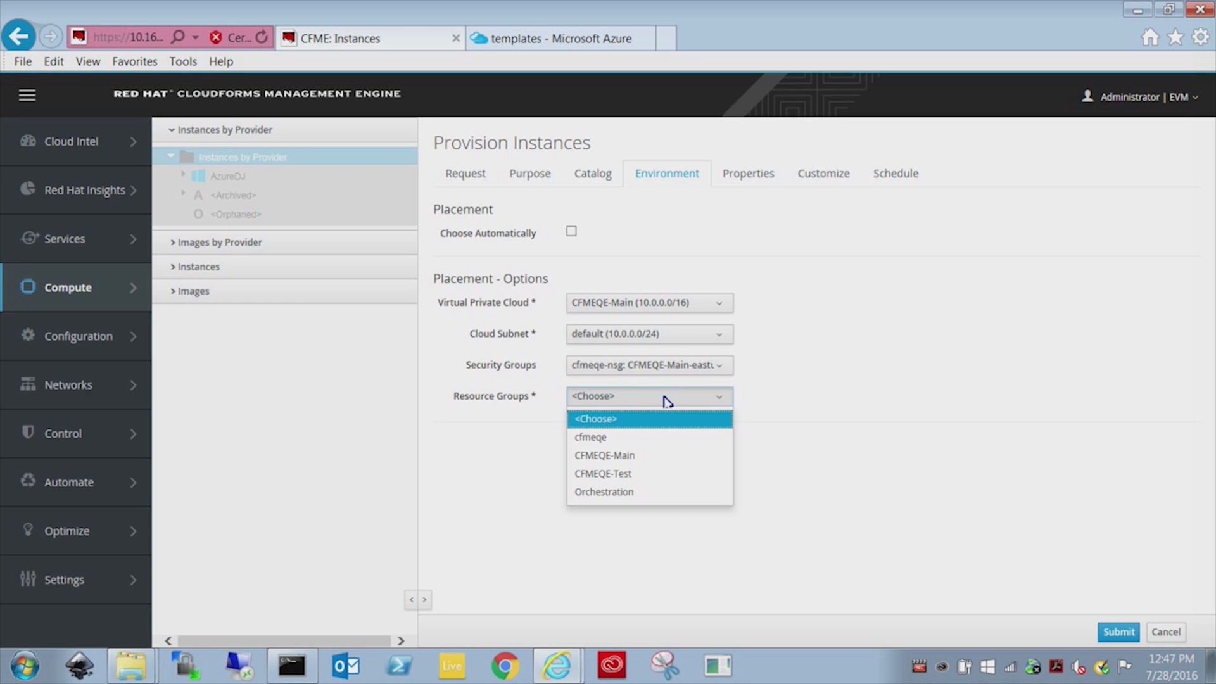
pyautogui.click(632, 457)
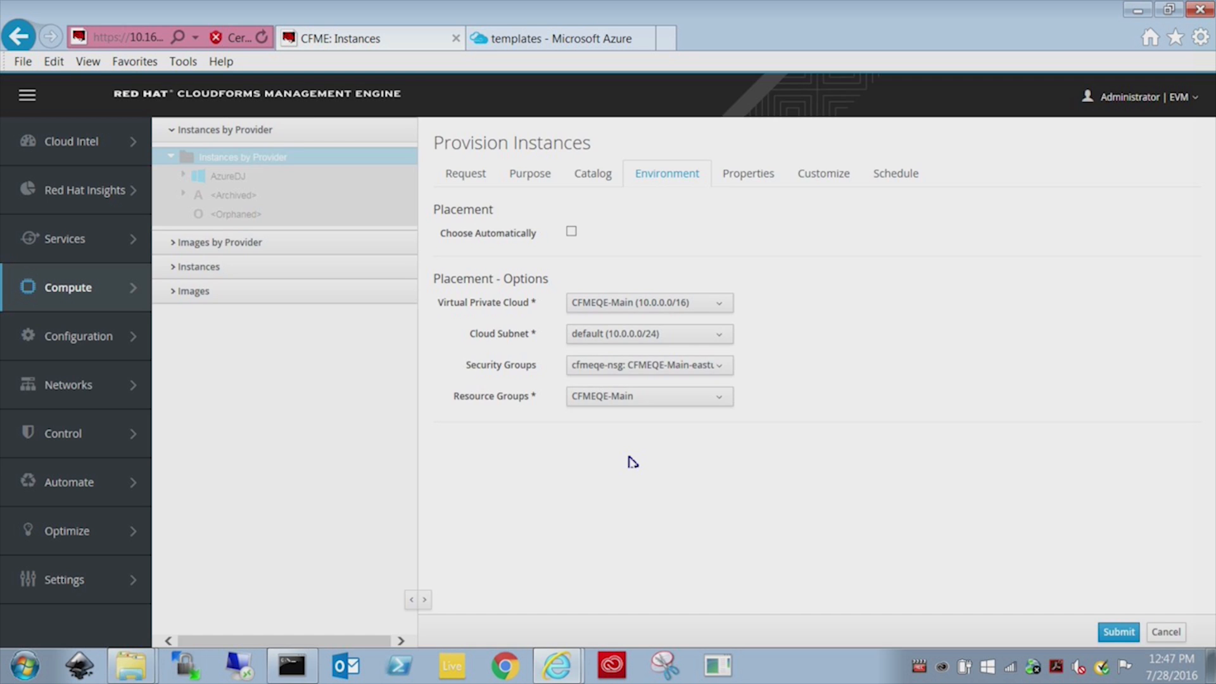
pyautogui.click(750, 178)
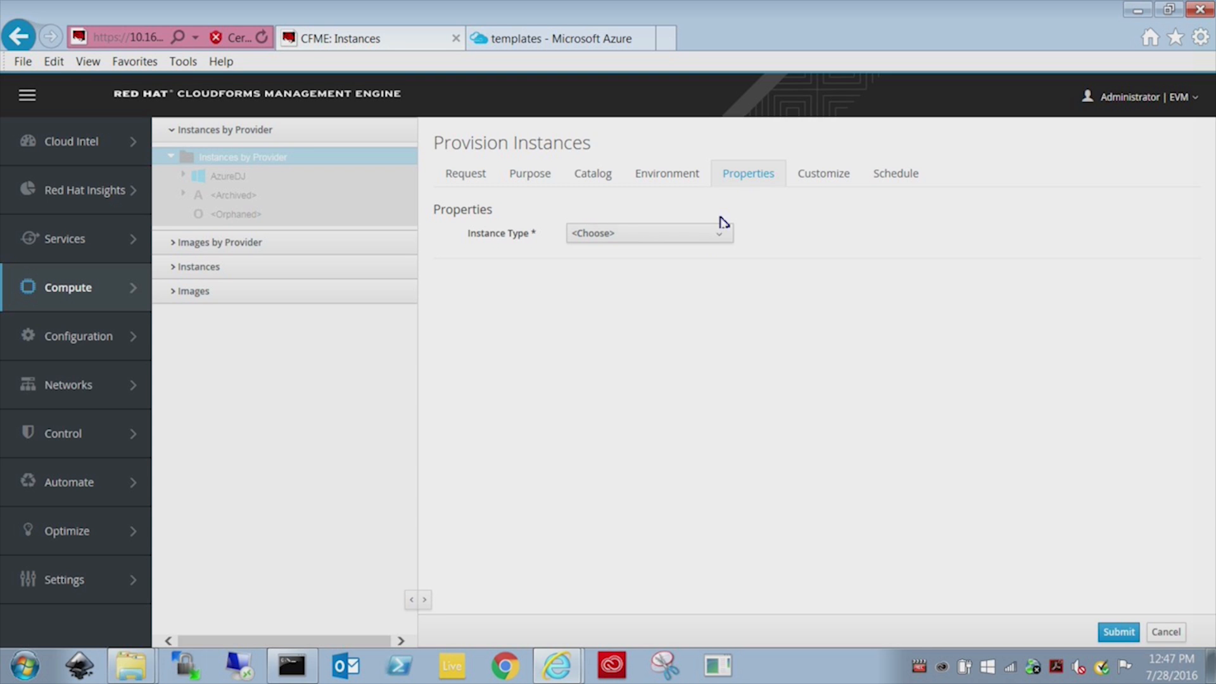
# Choose Standard_A1 from the Instance Type list in Properties.
pyautogui.click(696, 241)
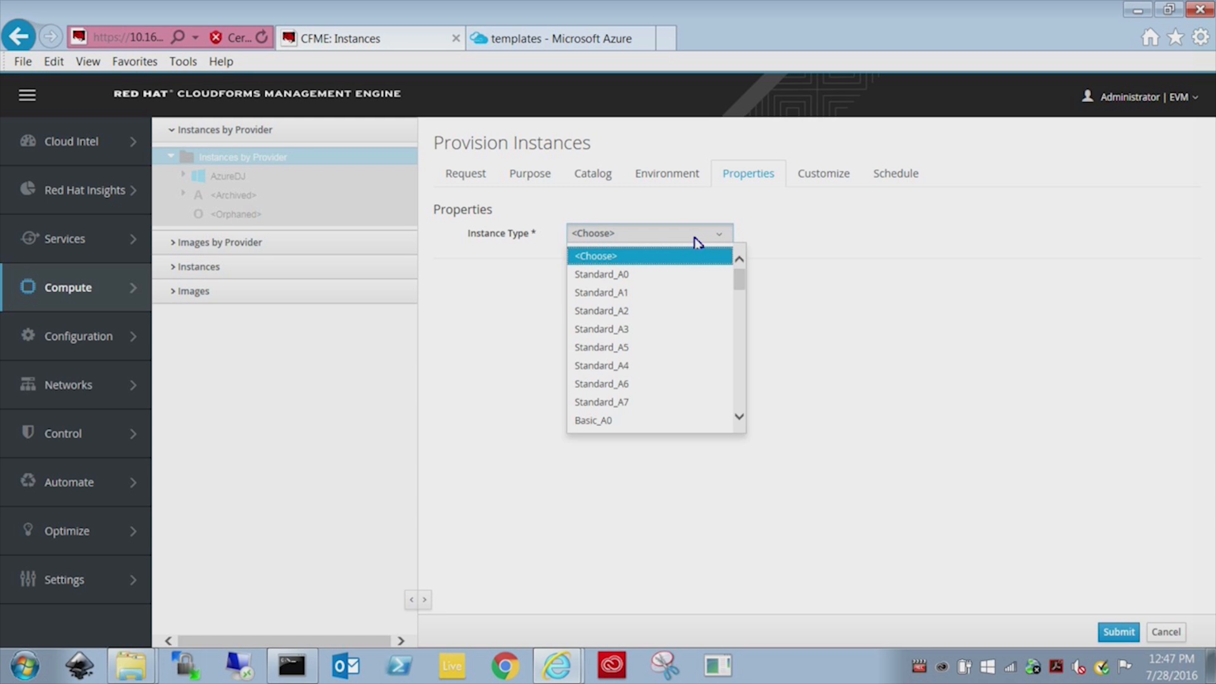
pyautogui.click(652, 292)
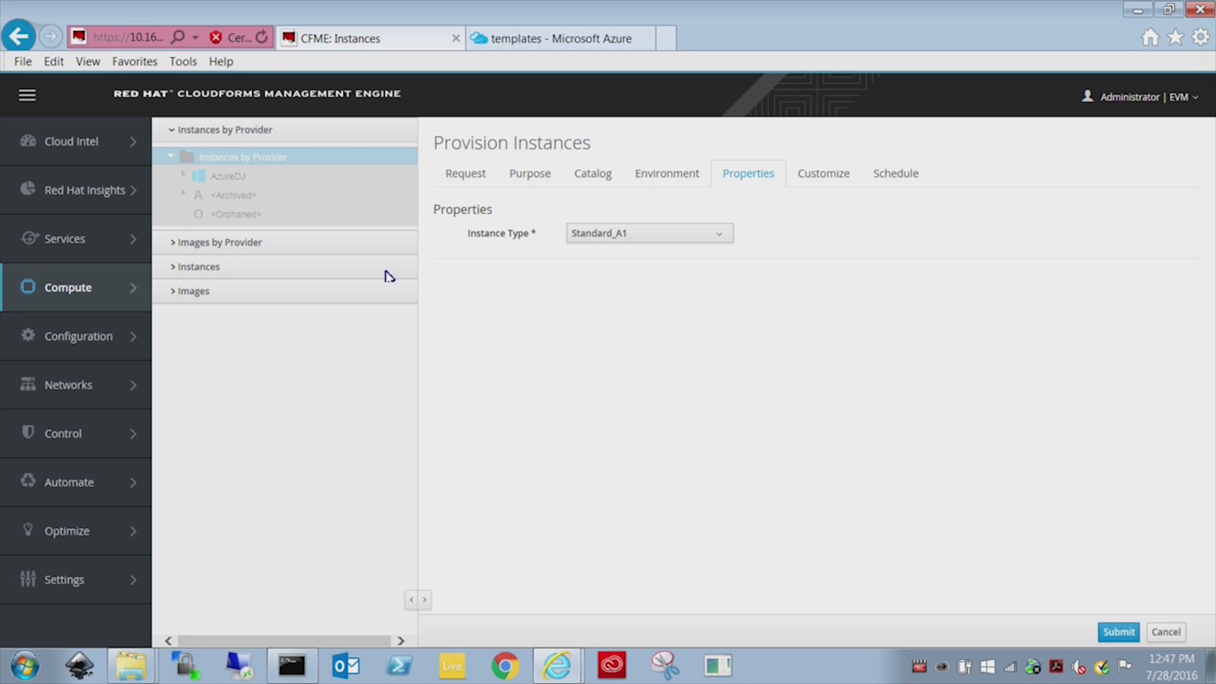
pyautogui.moveTo(115, 283)
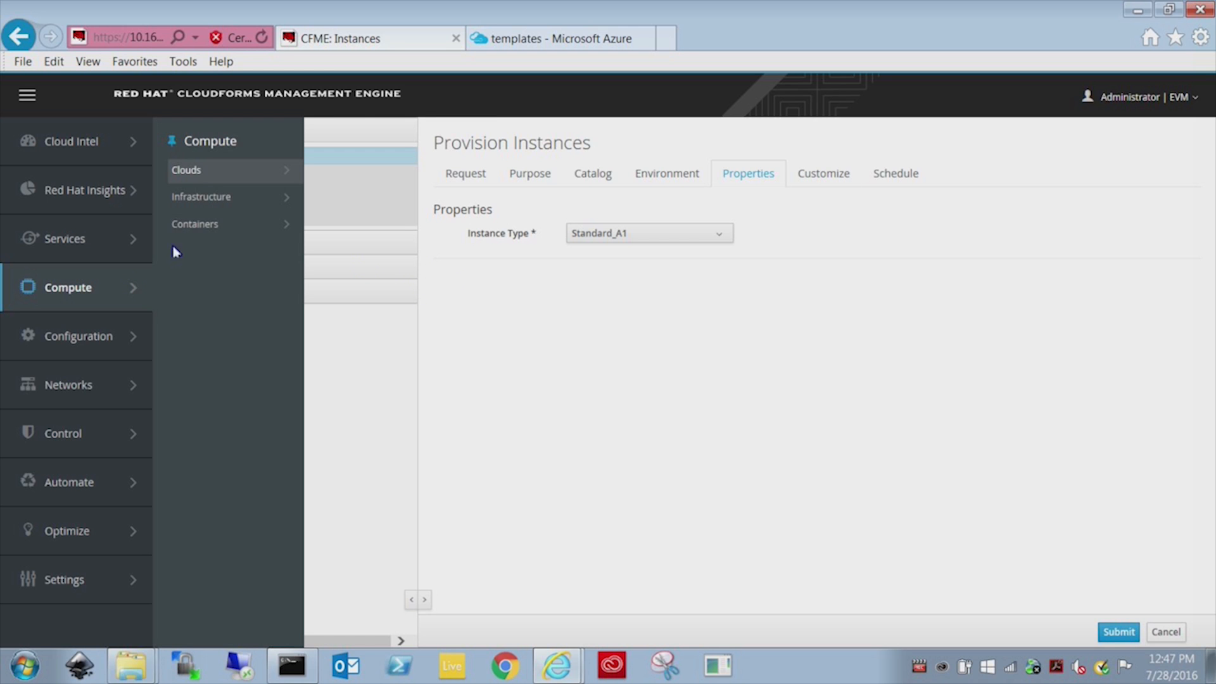
pyautogui.moveTo(204, 180)
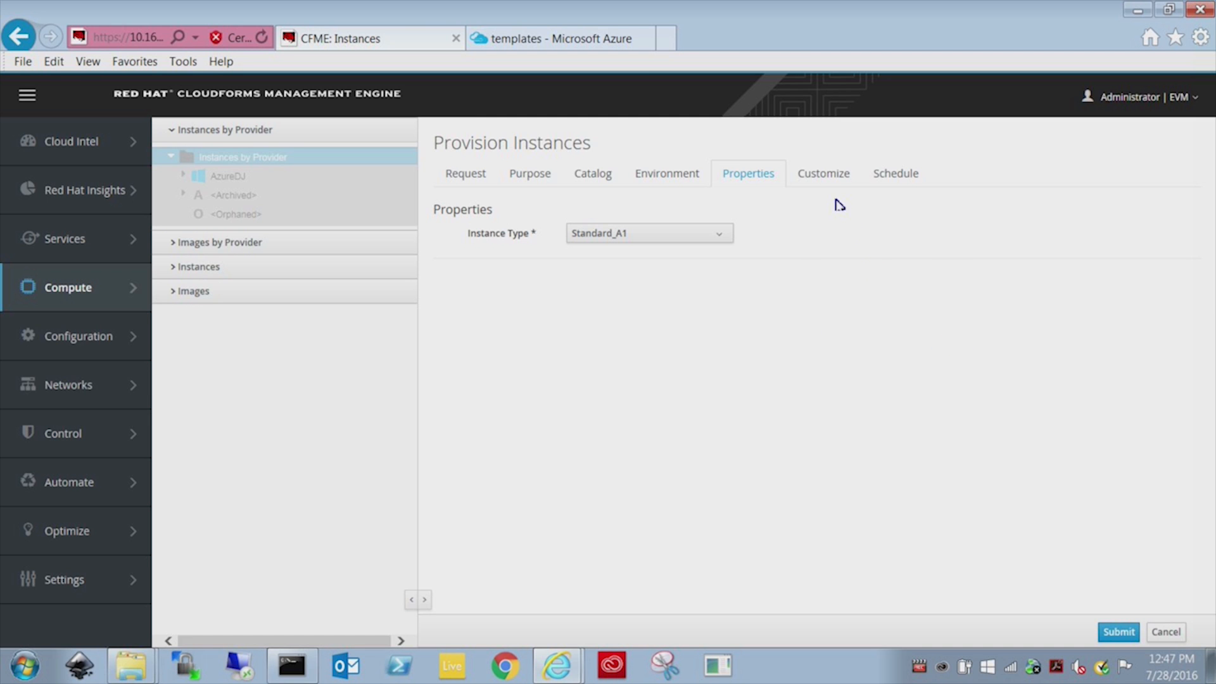
pyautogui.click(830, 174)
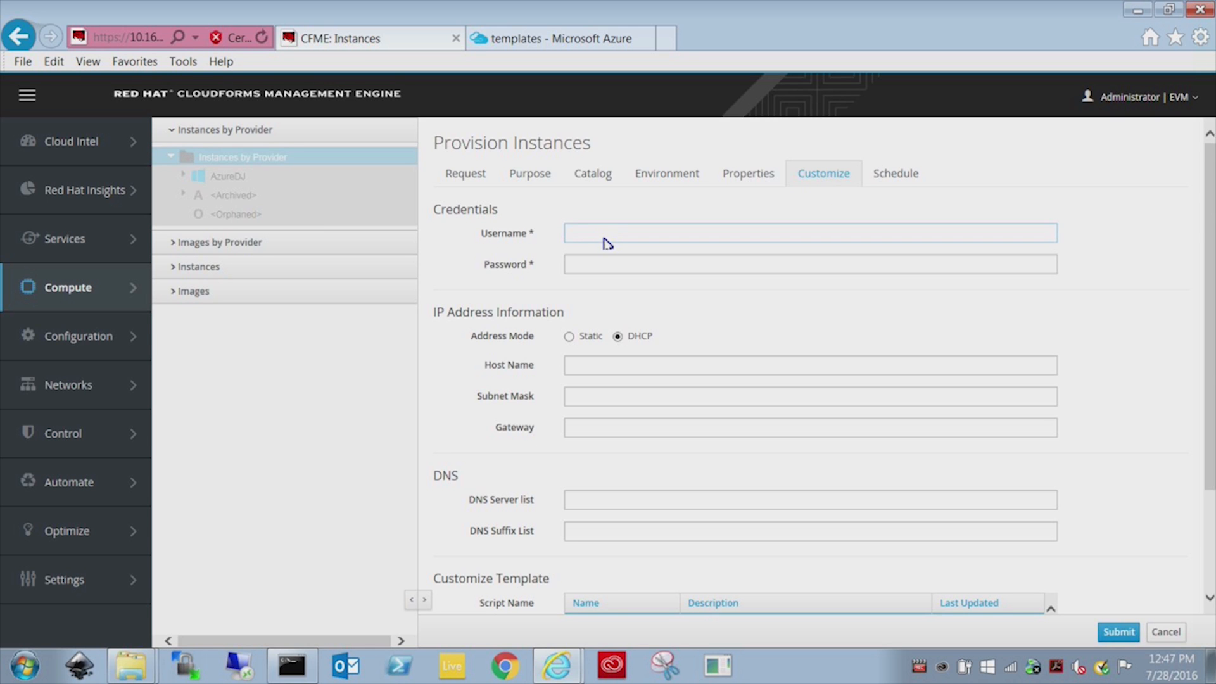
# Enter the instance's login username and password under Credentials, leaving Address Mode on DHCP.
pyautogui.click(602, 239)
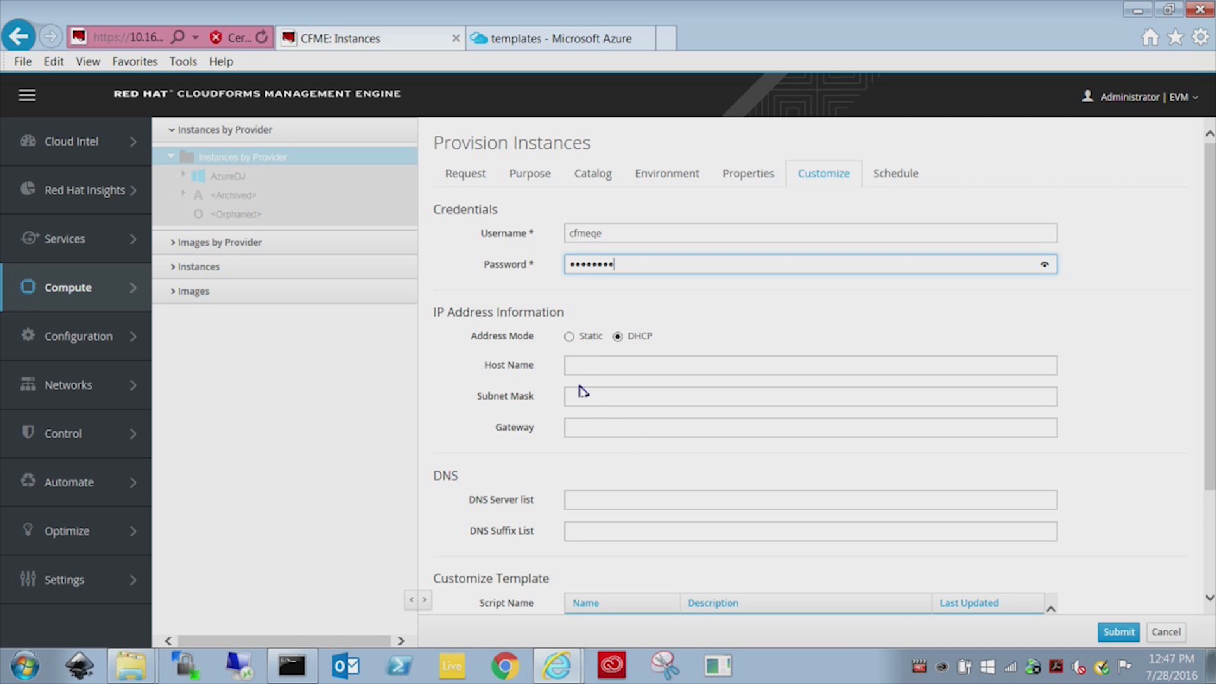
pyautogui.scroll(-2, 591, 405)
pyautogui.scroll(2, 591, 408)
# Submit the demo-jeff1 provision request and check its details show it Approved and acquiring an IP.
pyautogui.click(1119, 632)
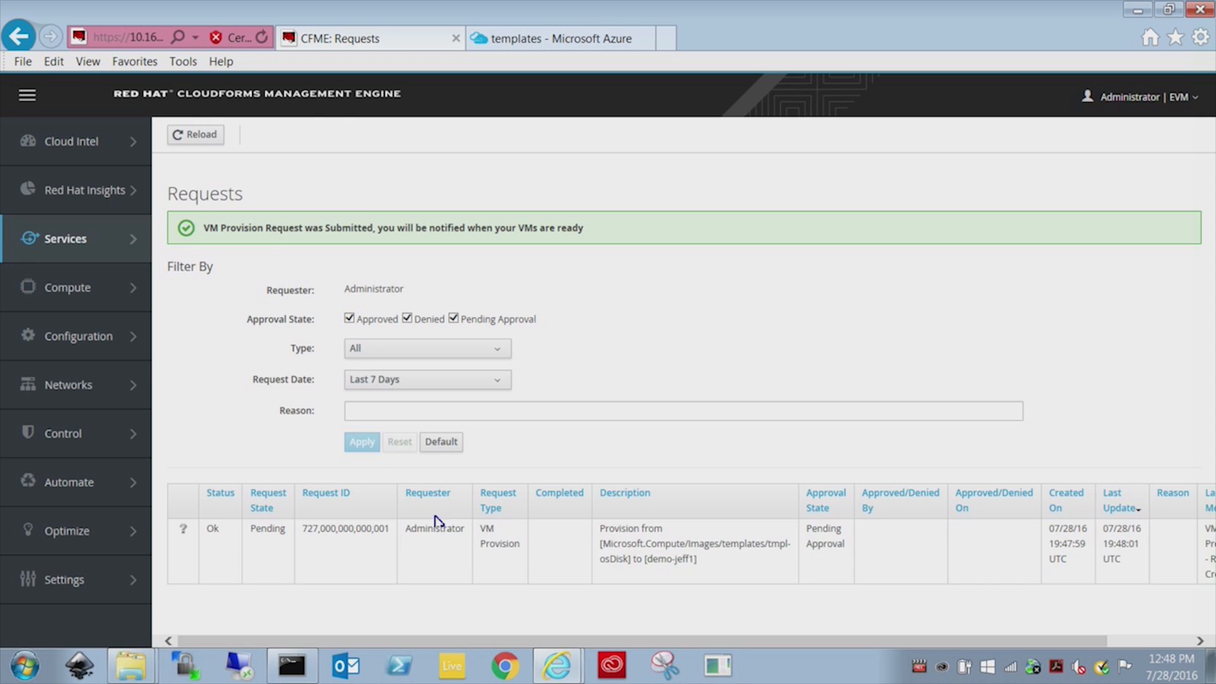
pyautogui.click(363, 547)
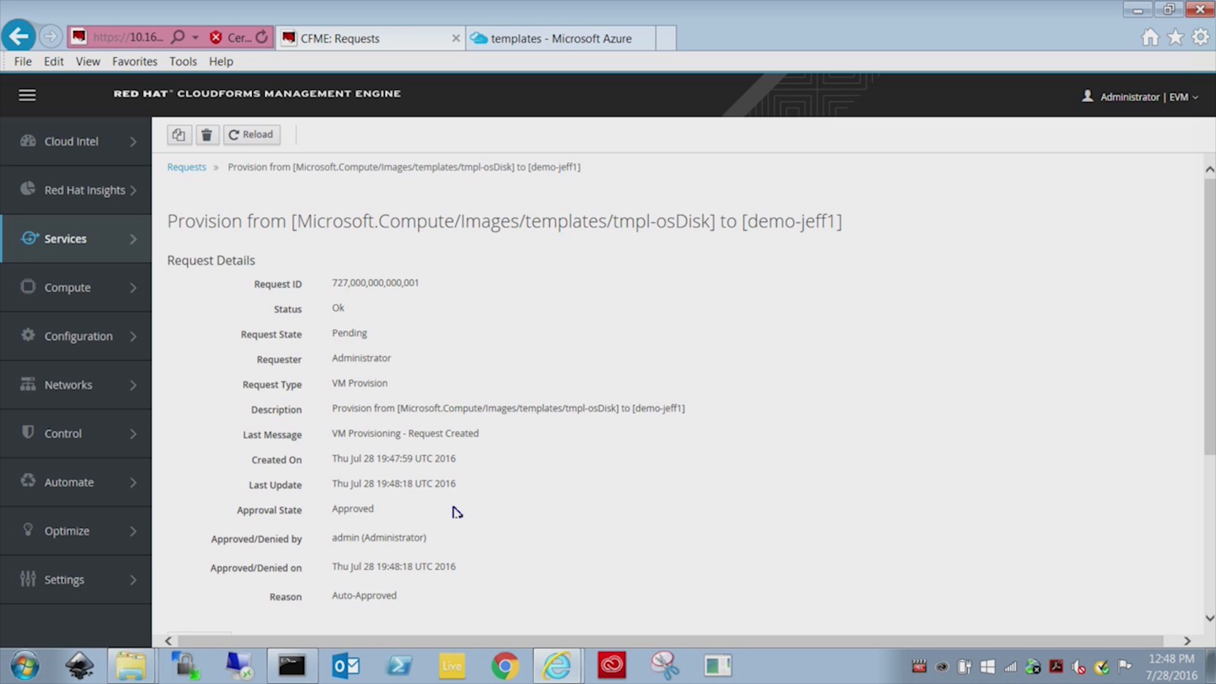
pyautogui.moveTo(375, 511); pyautogui.dragTo(330, 512)
pyautogui.click(548, 43)
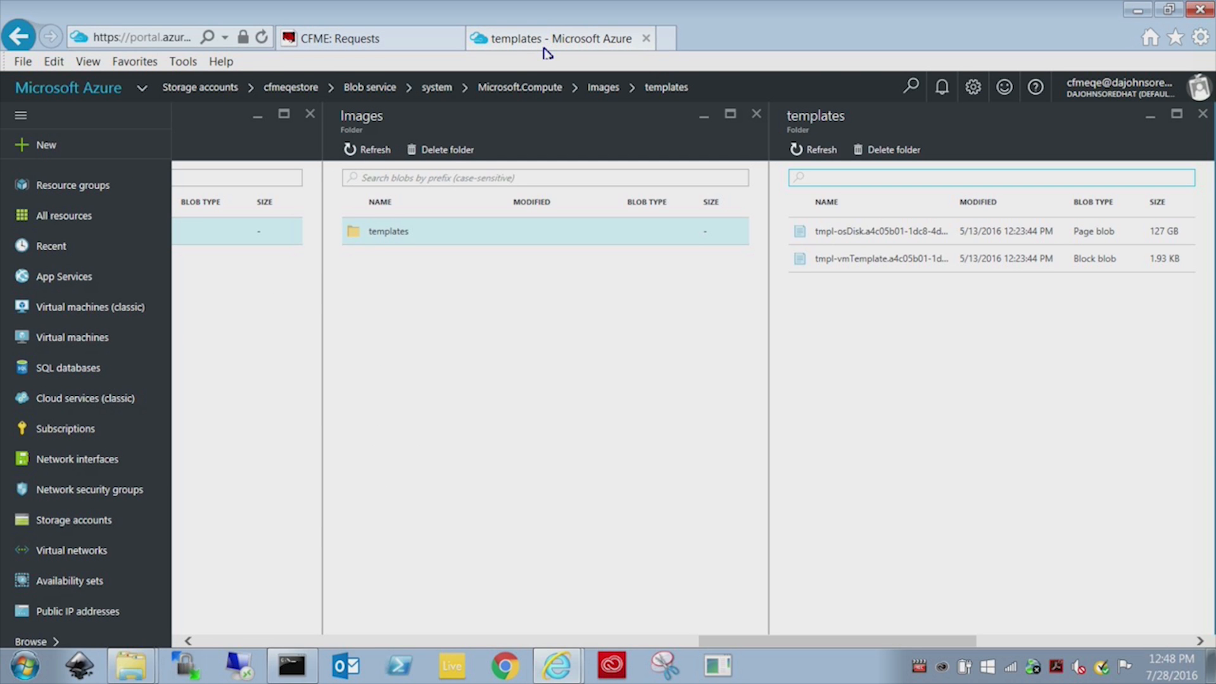
# Refresh Azure's virtual machines list so demo-jeff1 appears as Creating in CFMEQE-Main, East US.
pyautogui.click(95, 336)
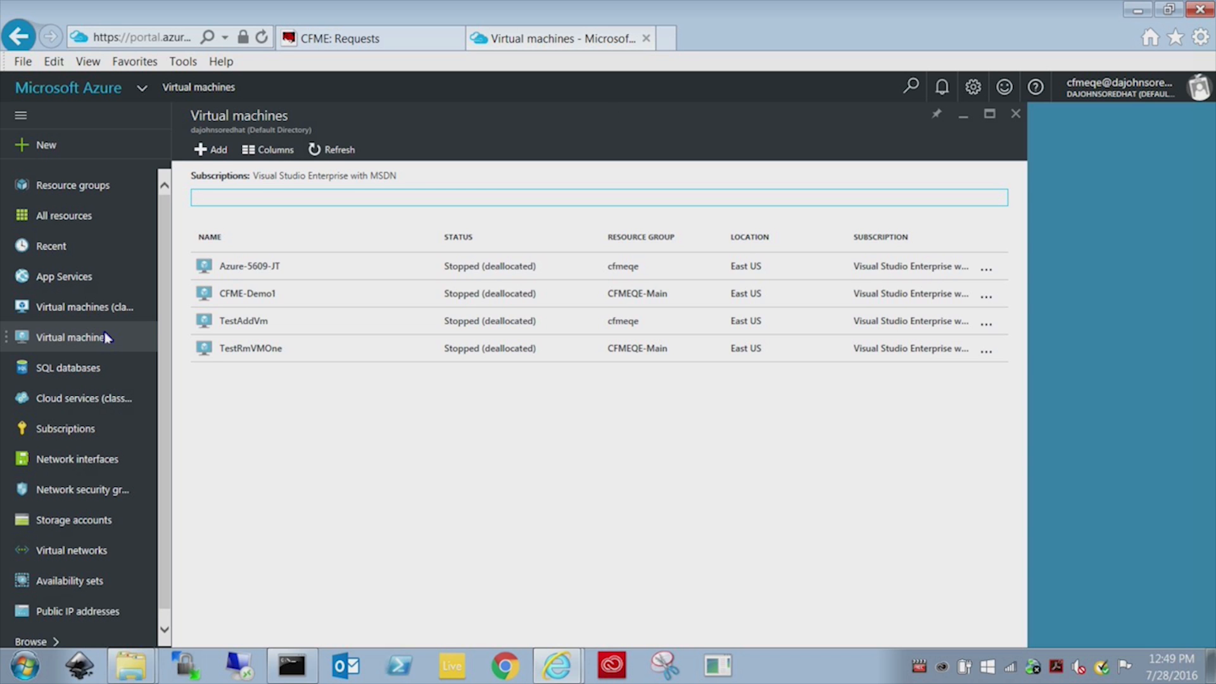
pyautogui.click(339, 151)
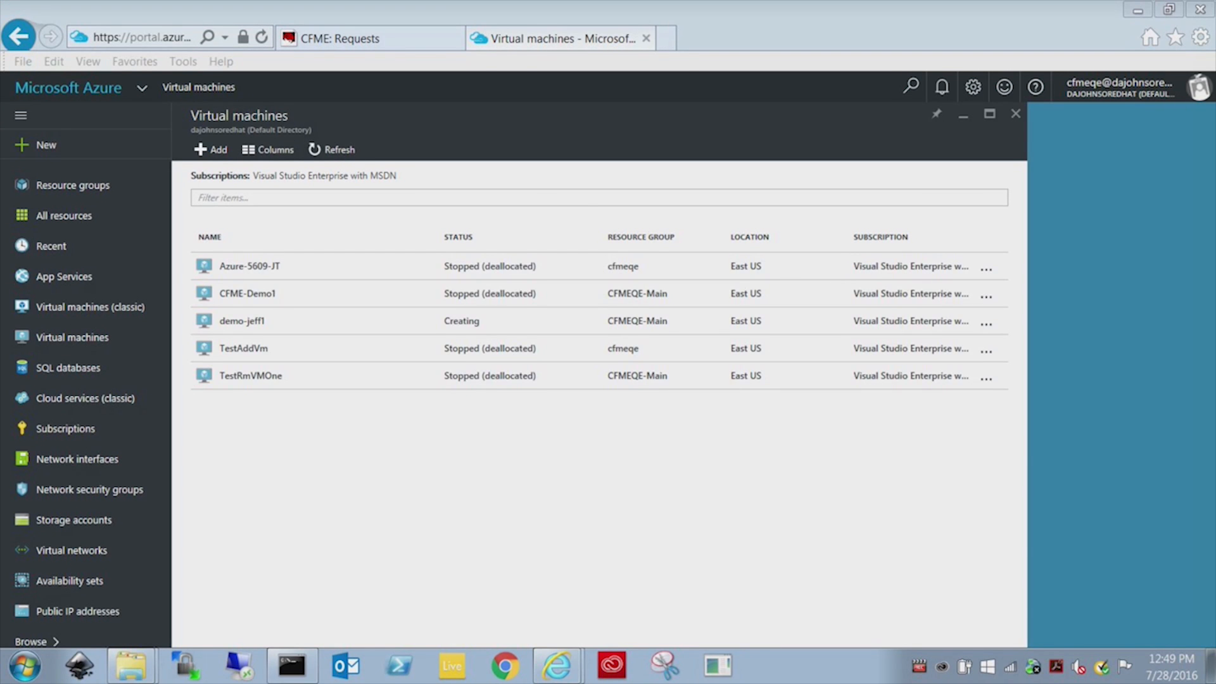
pyautogui.click(326, 150)
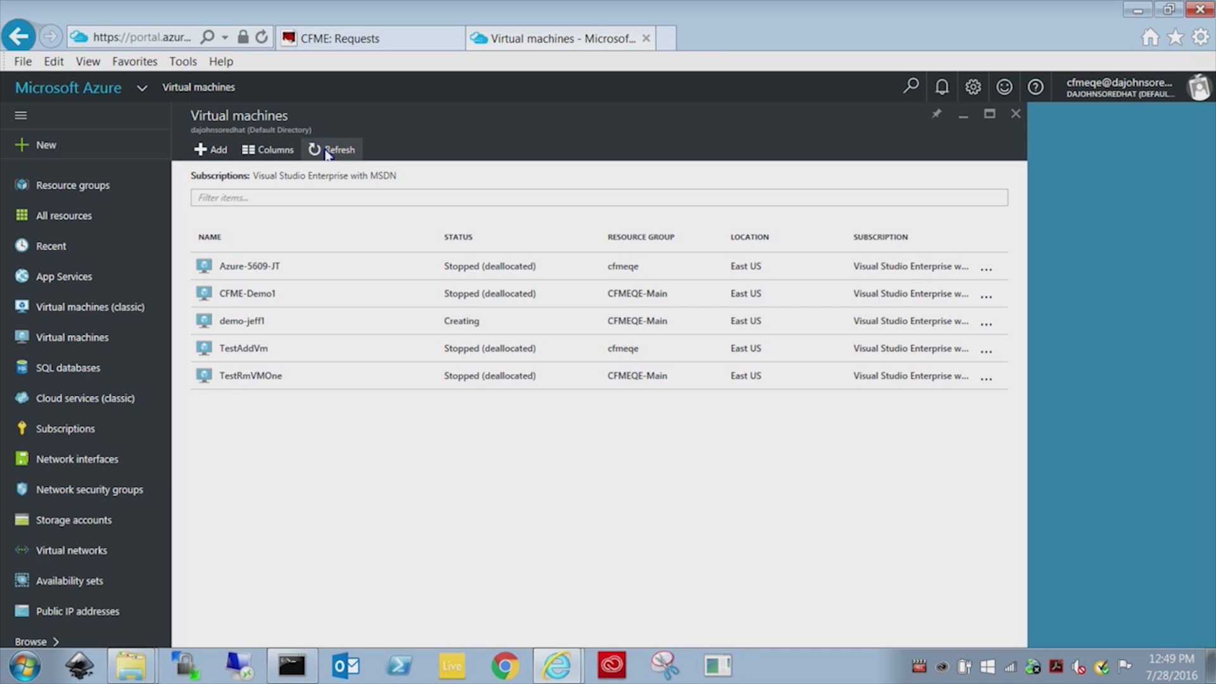
pyautogui.click(325, 151)
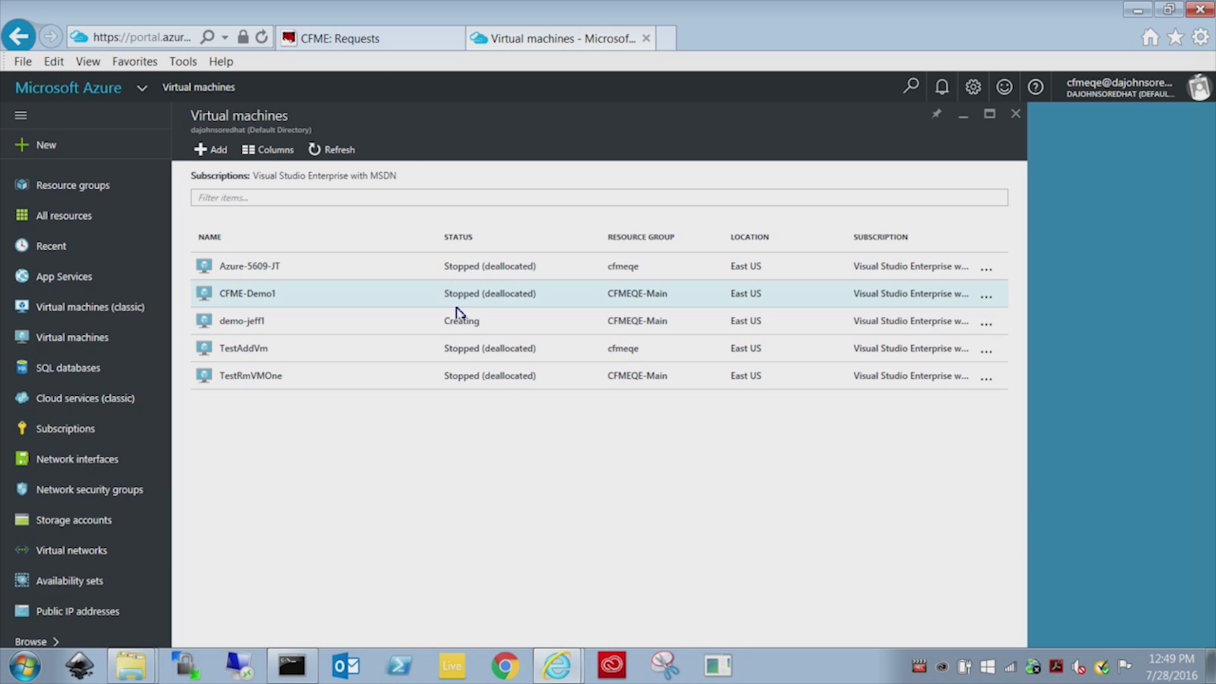
# Reload the demo-jeff1 request details in CloudForms to follow its provisioning progress.
pyautogui.click(374, 45)
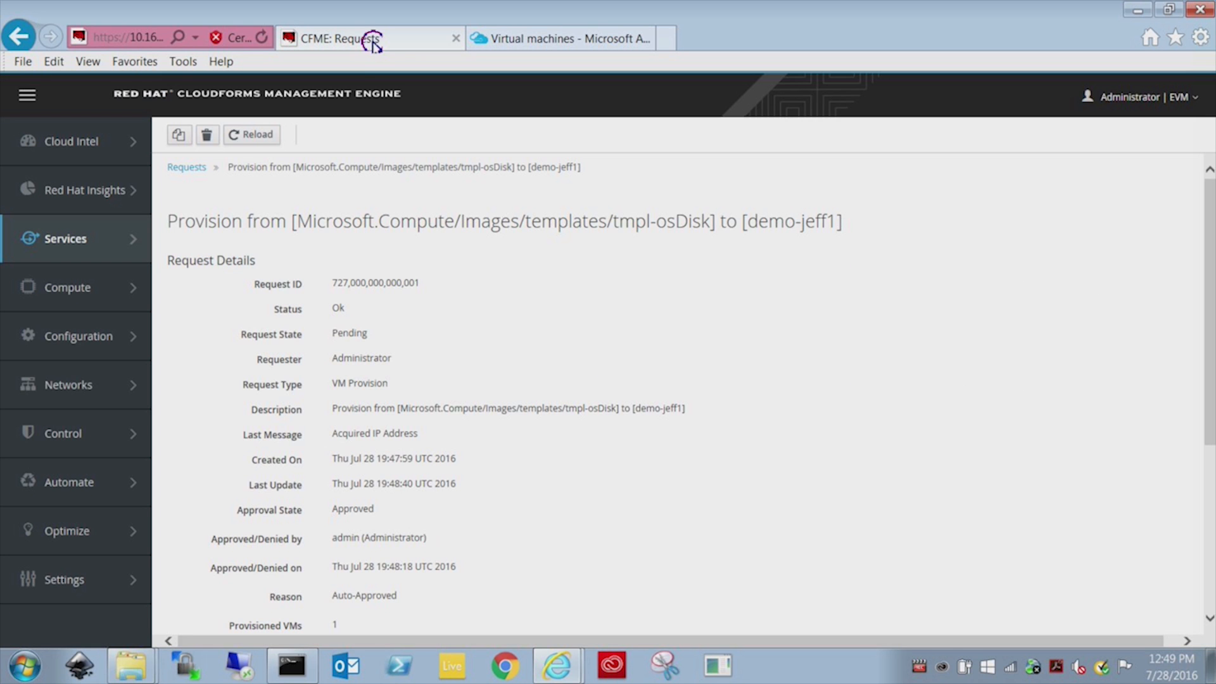
pyautogui.click(261, 136)
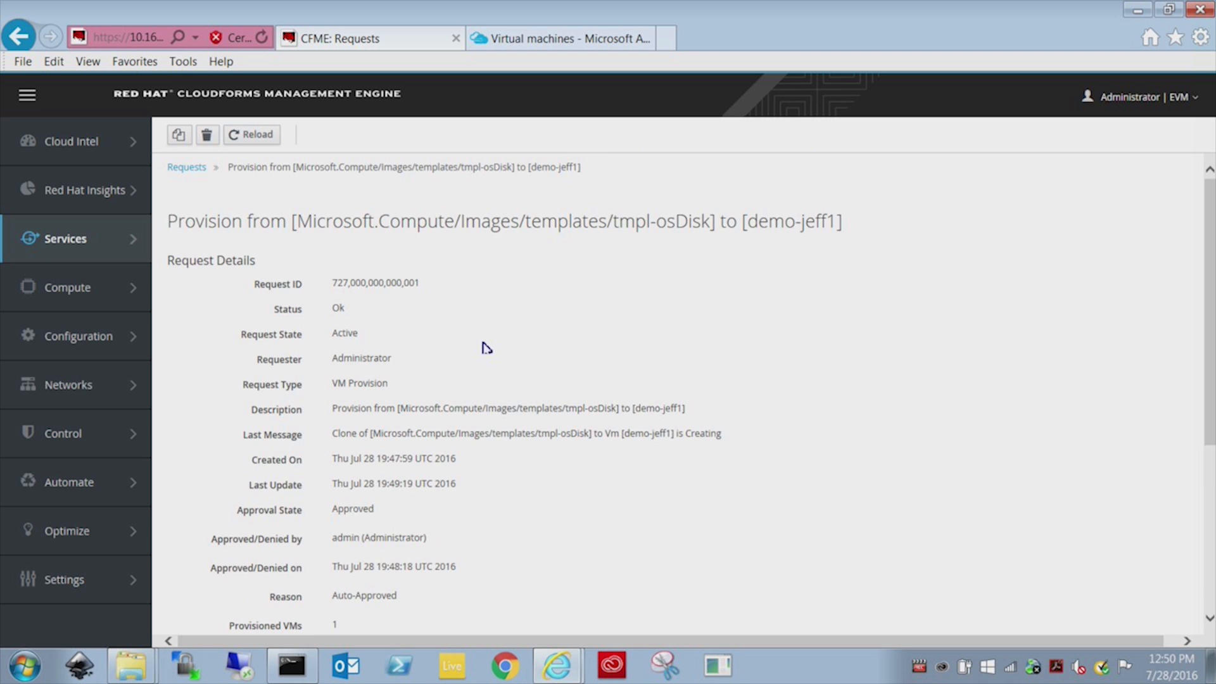
pyautogui.scroll(-3, 484, 349)
pyautogui.scroll(-1, 488, 349)
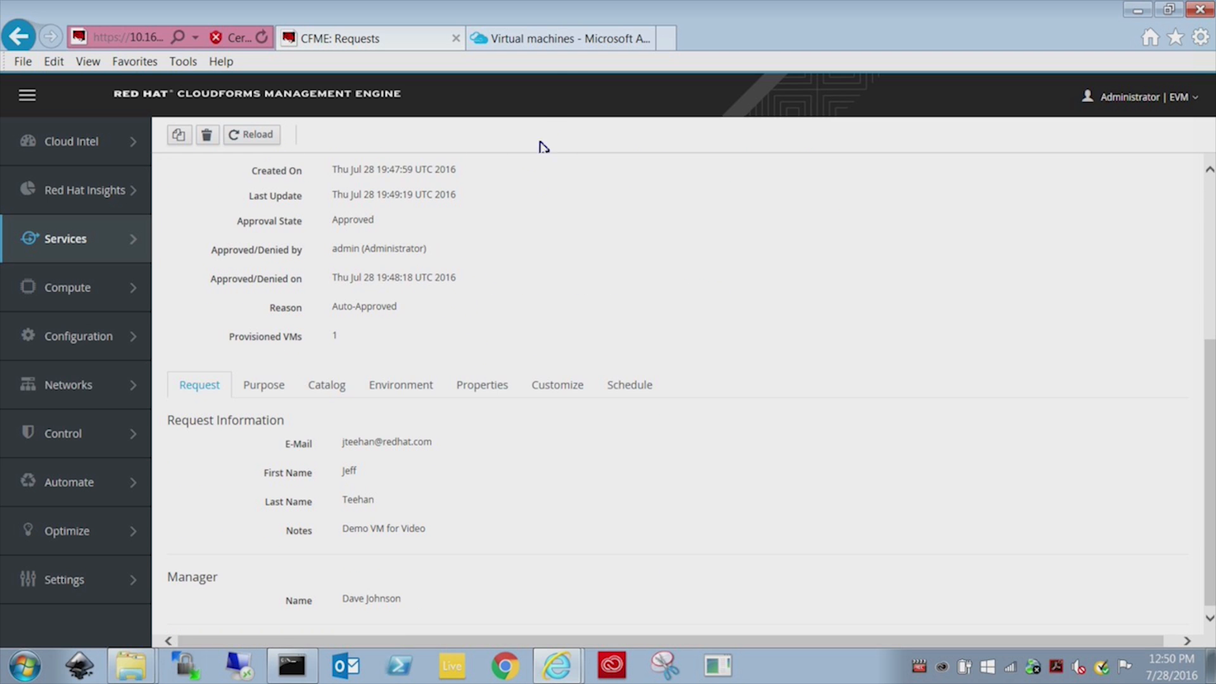
pyautogui.click(552, 45)
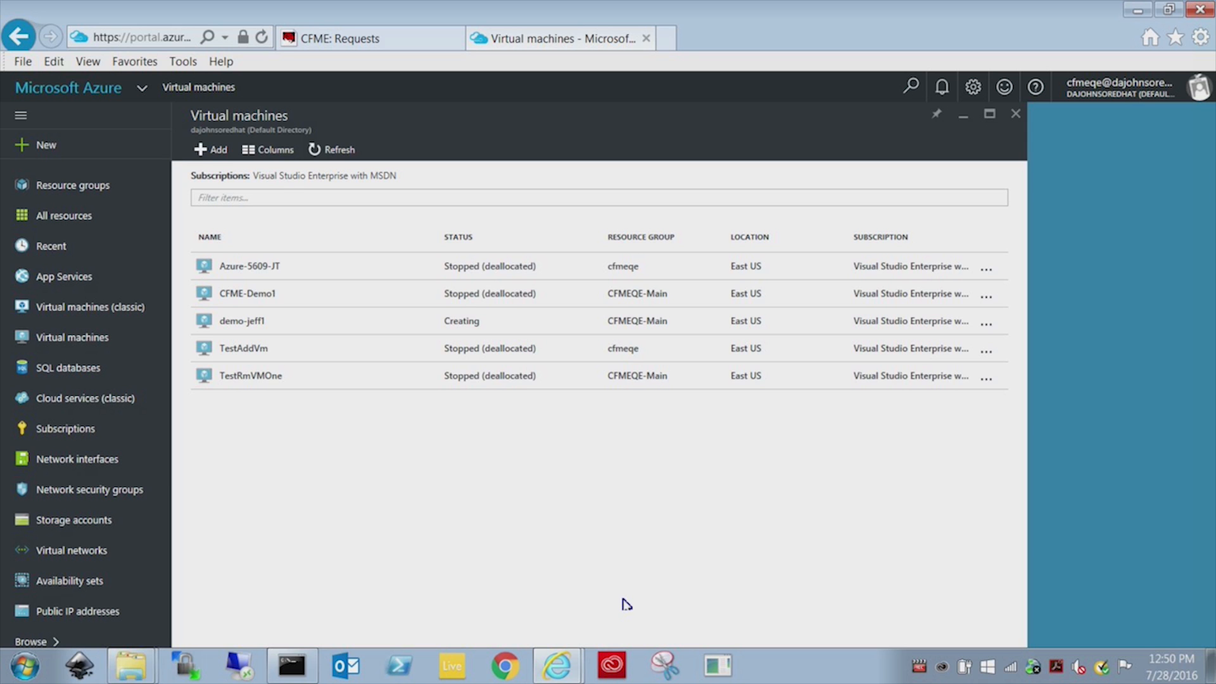
# Reload the request again to see it Active and cloning, then refresh Azure's list showing demo-jeff1 Creating.
pyautogui.click(352, 42)
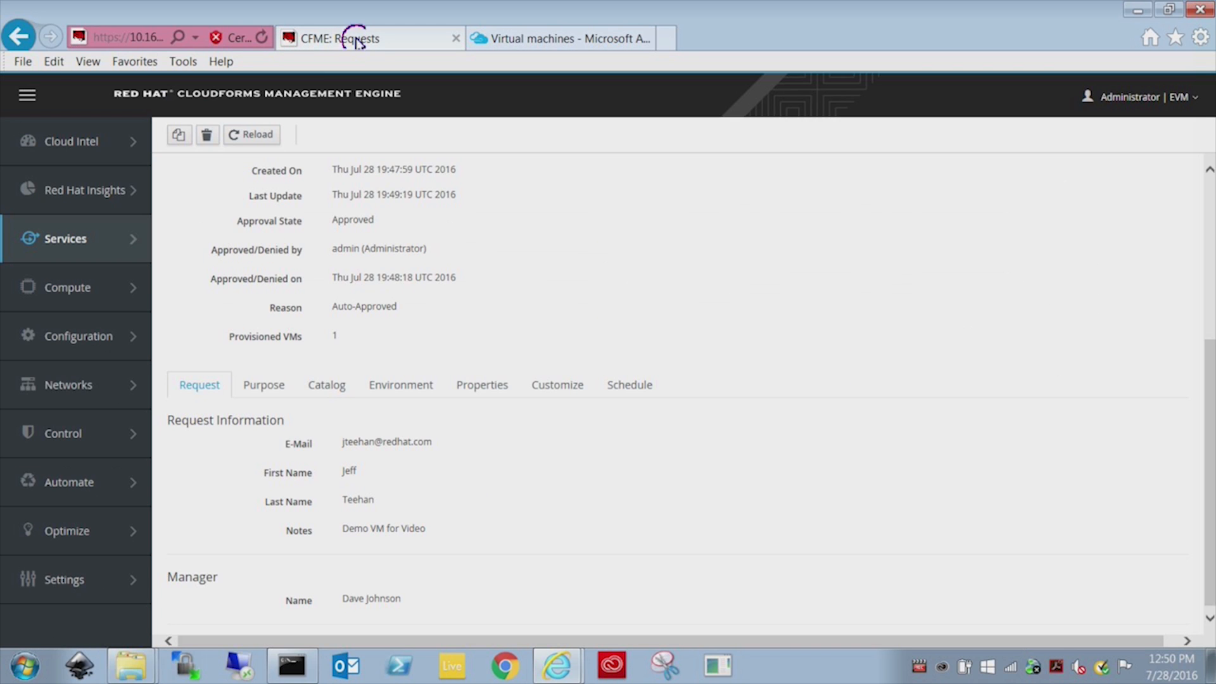
pyautogui.click(258, 140)
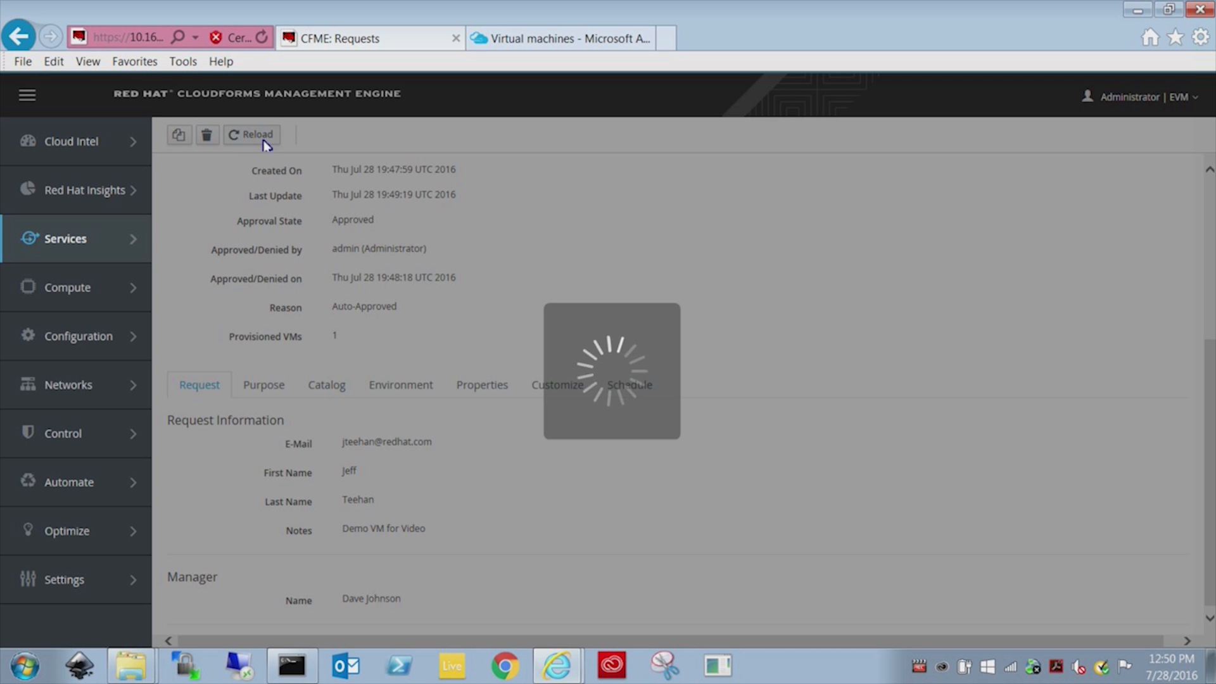
pyautogui.scroll(-1, 566, 320)
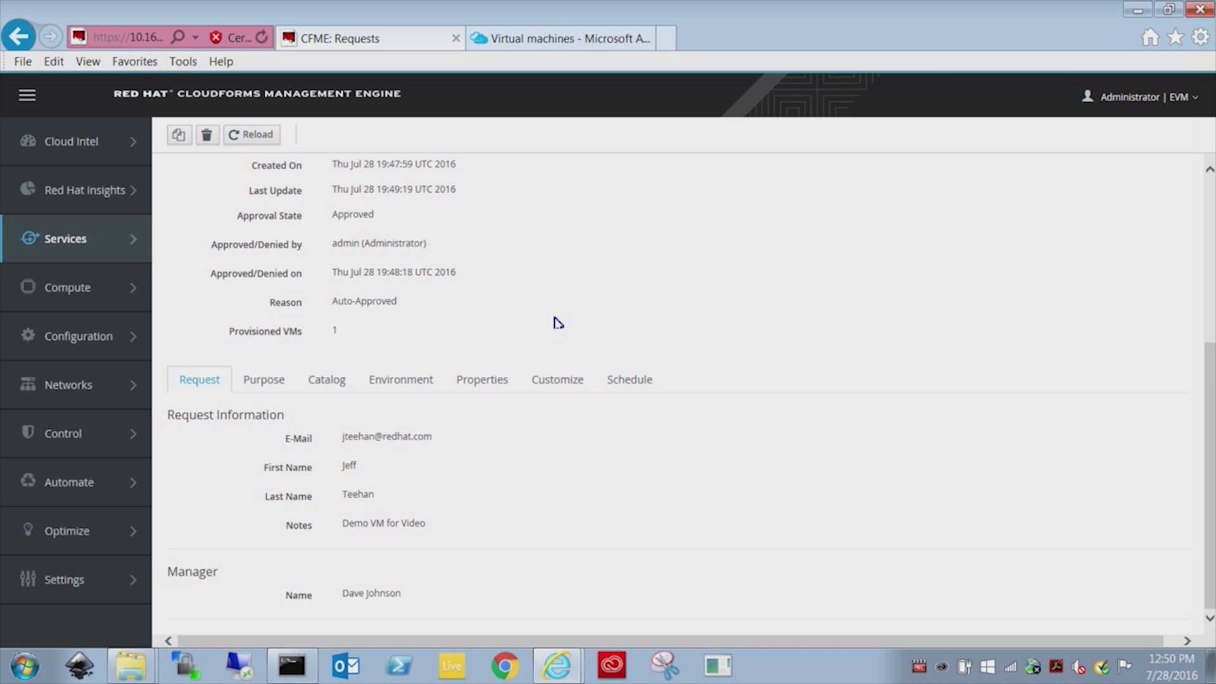
pyautogui.scroll(5, 557, 323)
pyautogui.click(549, 39)
pyautogui.click(352, 152)
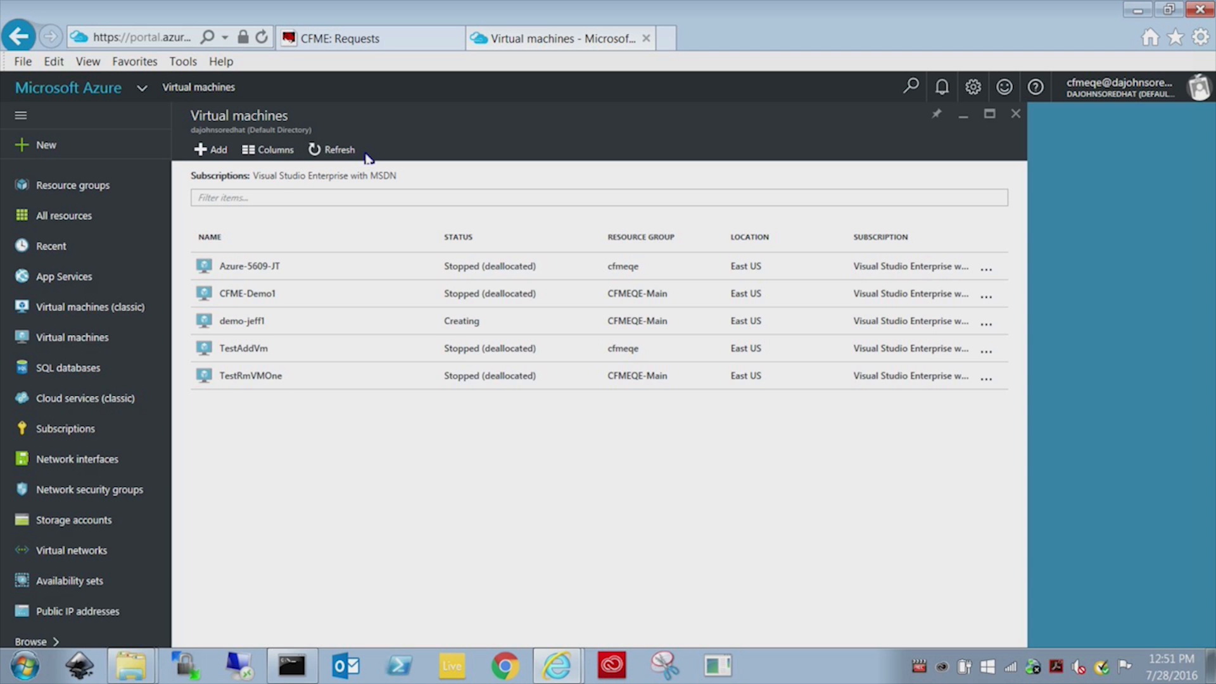
# Review demo-jeff1's Azure details (Windows, Standard A1, Creating), then list the storage accounts.
pyautogui.click(257, 325)
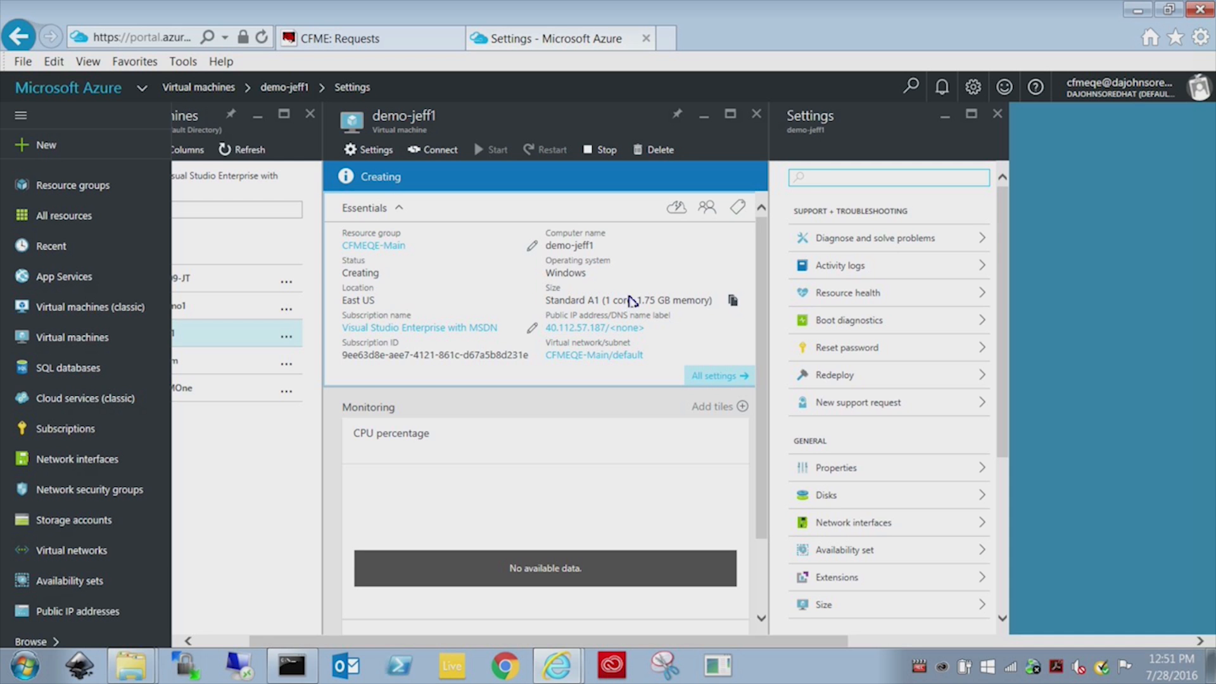
pyautogui.tripleClick(565, 302)
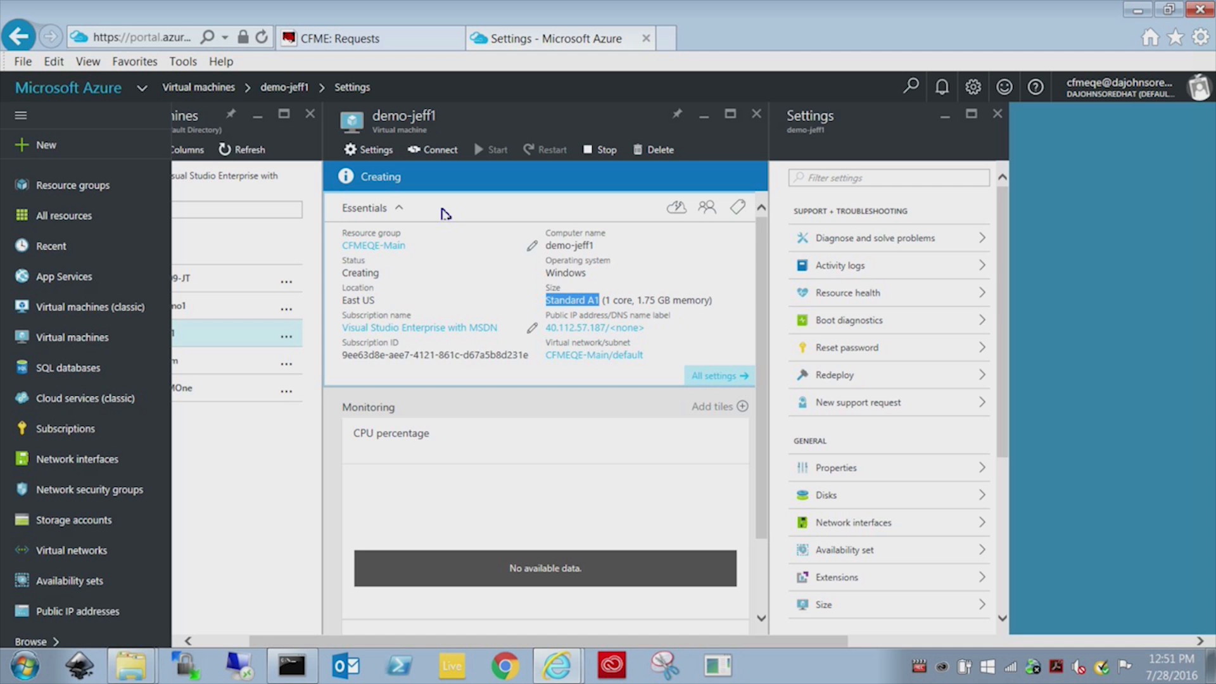
pyautogui.click(74, 520)
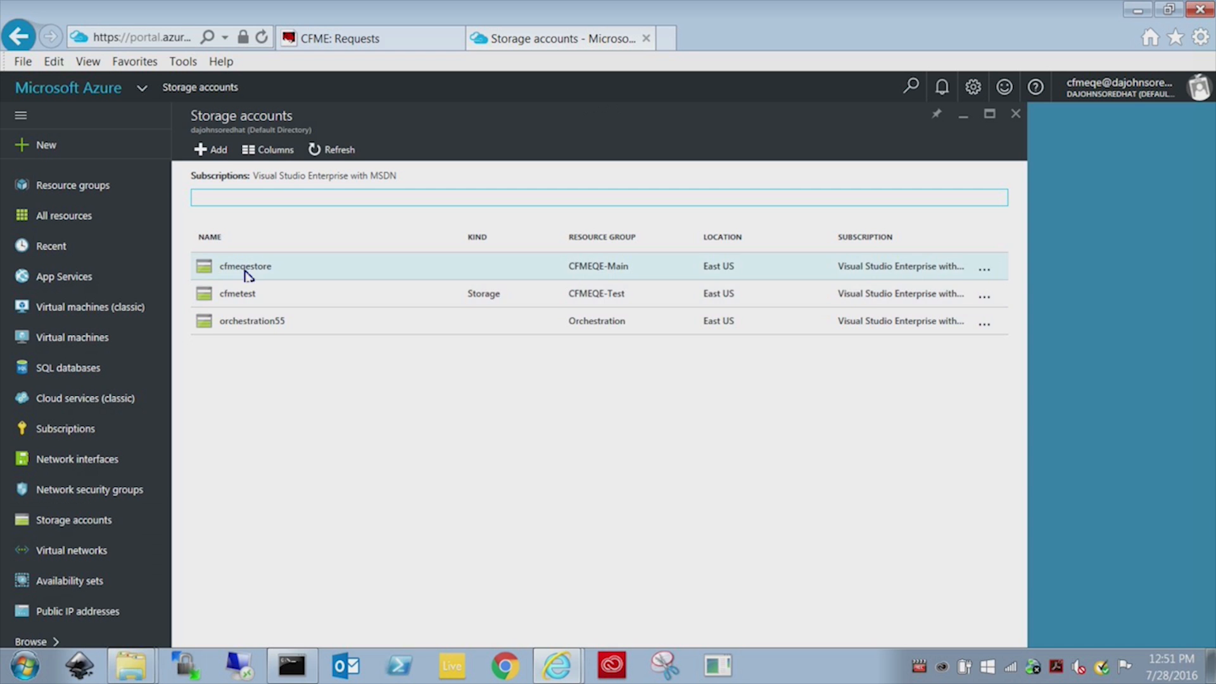
# Find demo-jeff1's 127 GB disk blob in cfmeqestore's vhds/manageiq container, then return to Virtual machines.
pyautogui.click(244, 269)
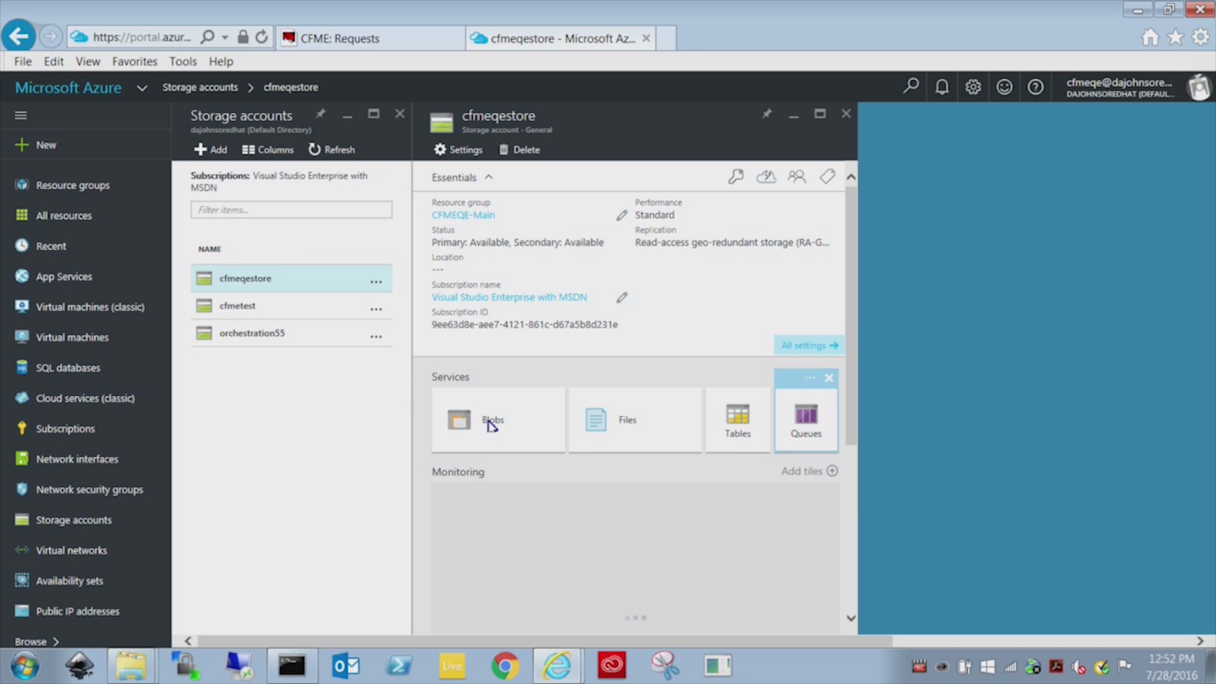
pyautogui.click(491, 423)
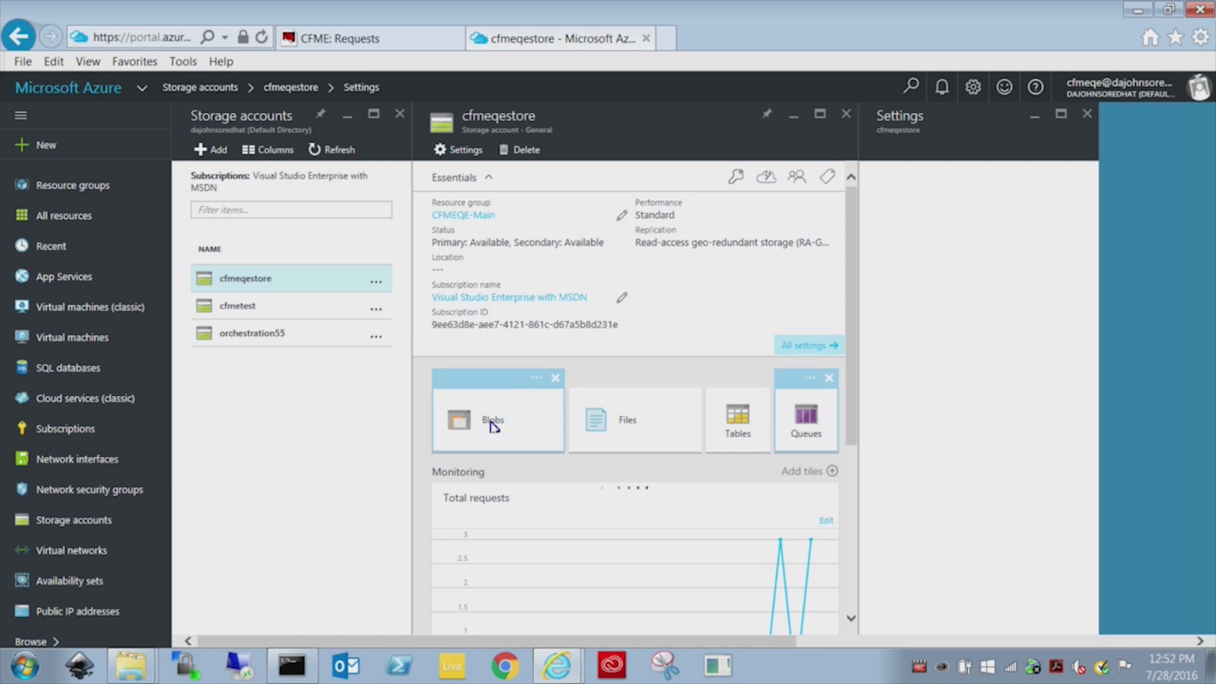
pyautogui.click(497, 434)
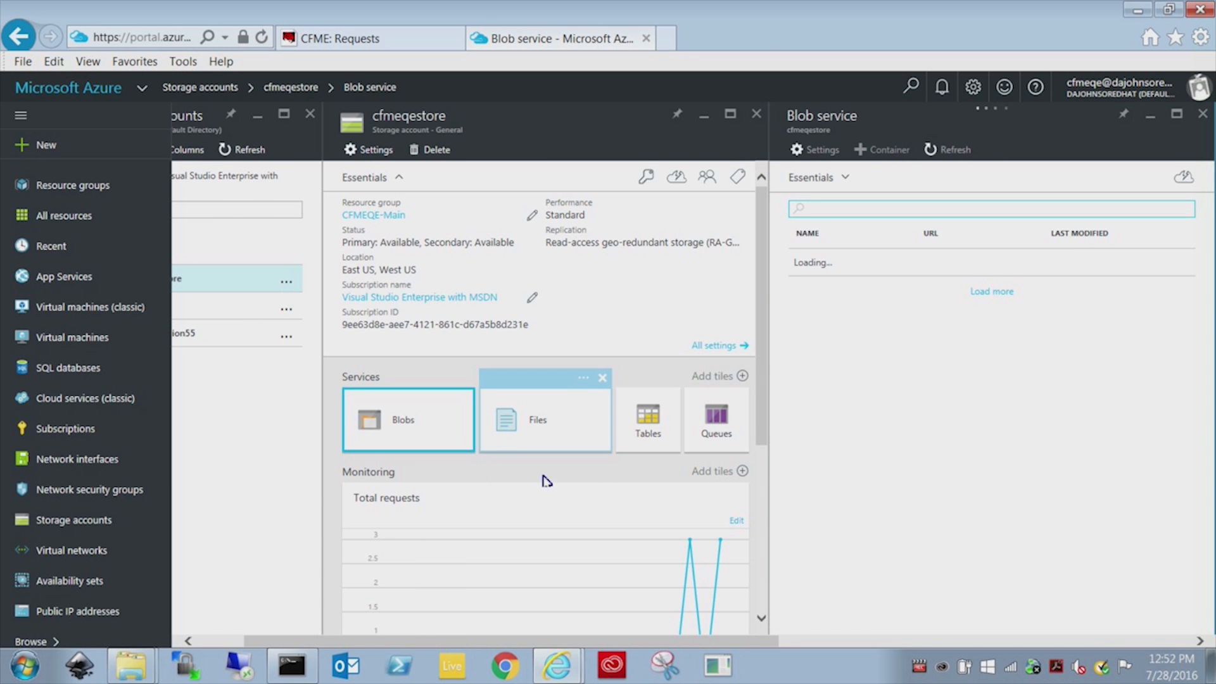
pyautogui.click(816, 508)
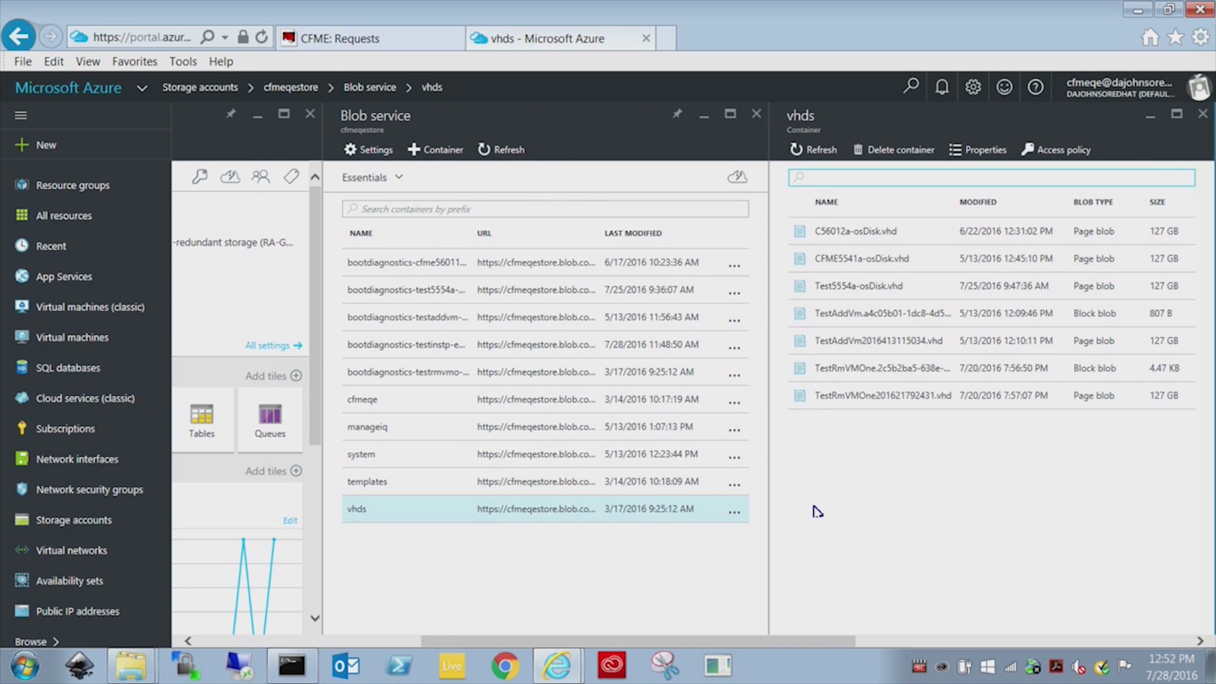
pyautogui.click(415, 400)
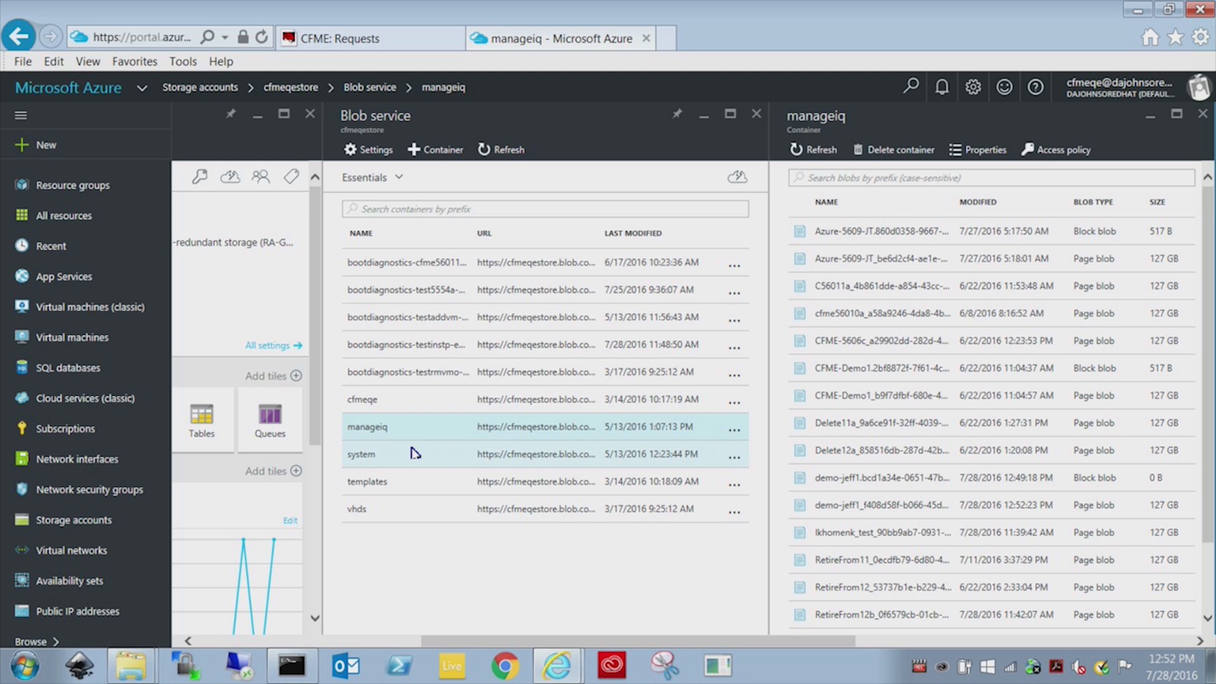
pyautogui.click(874, 505)
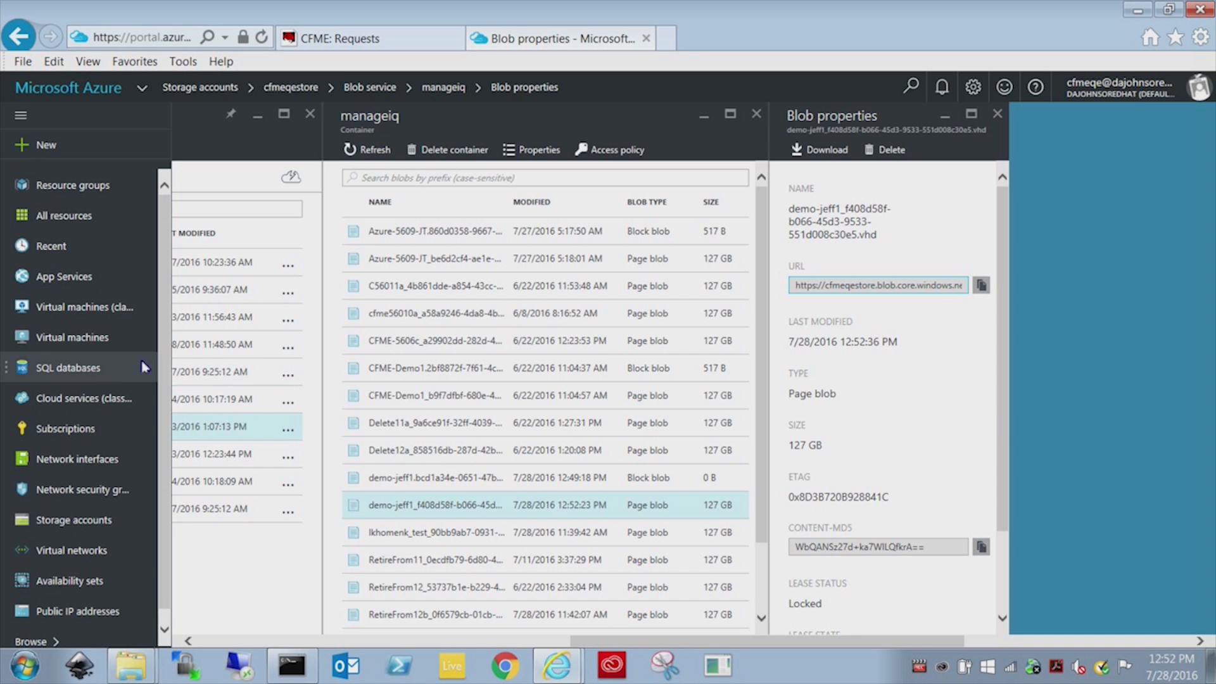
pyautogui.click(102, 348)
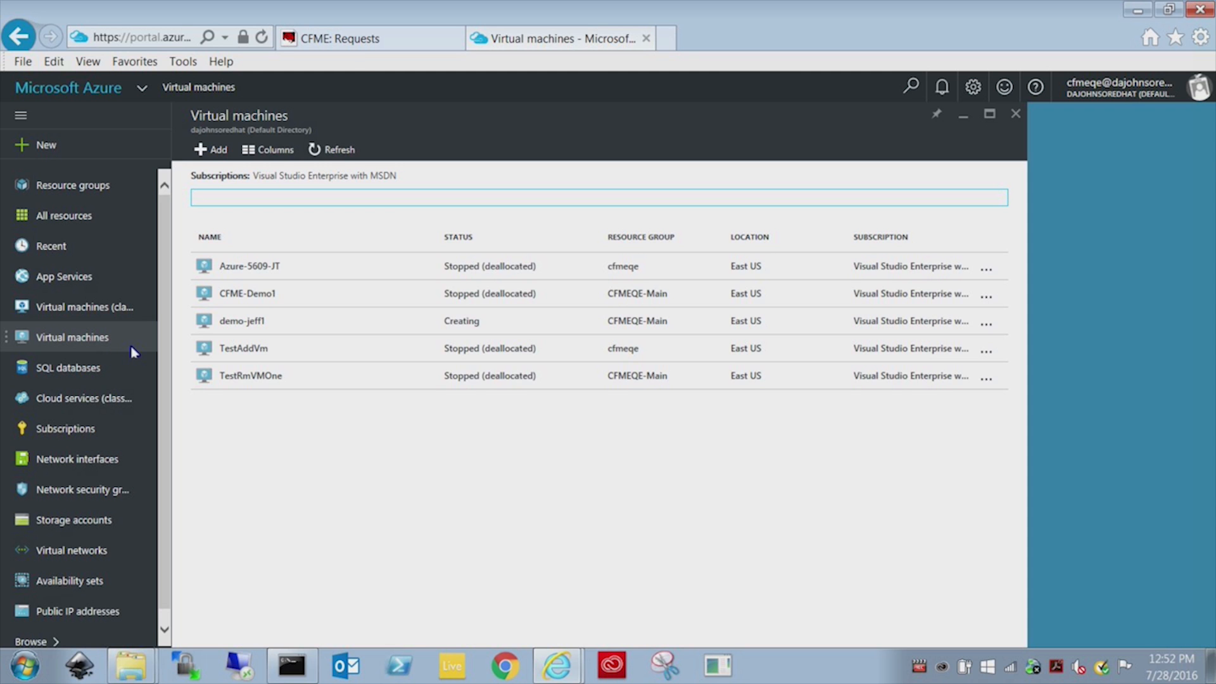
# Delete the demo-jeff1 instance from Compute > Clouds > Instances using Power > Delete, confirming with OK.
pyautogui.click(351, 43)
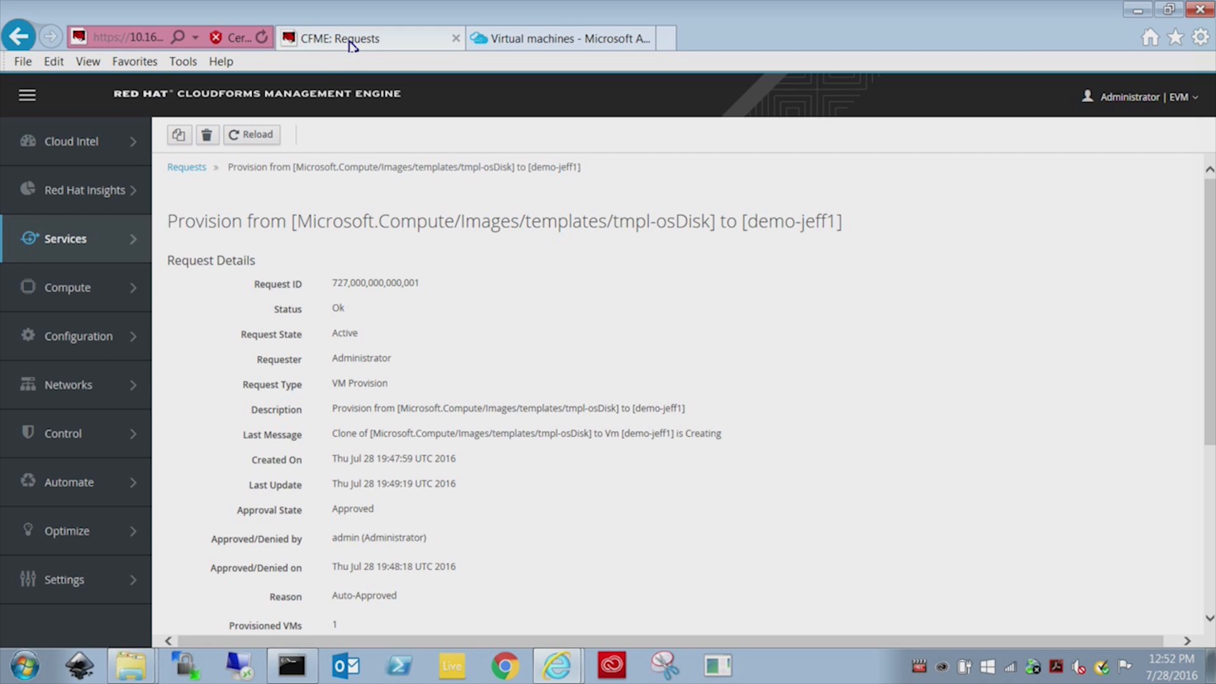
pyautogui.moveTo(81, 291)
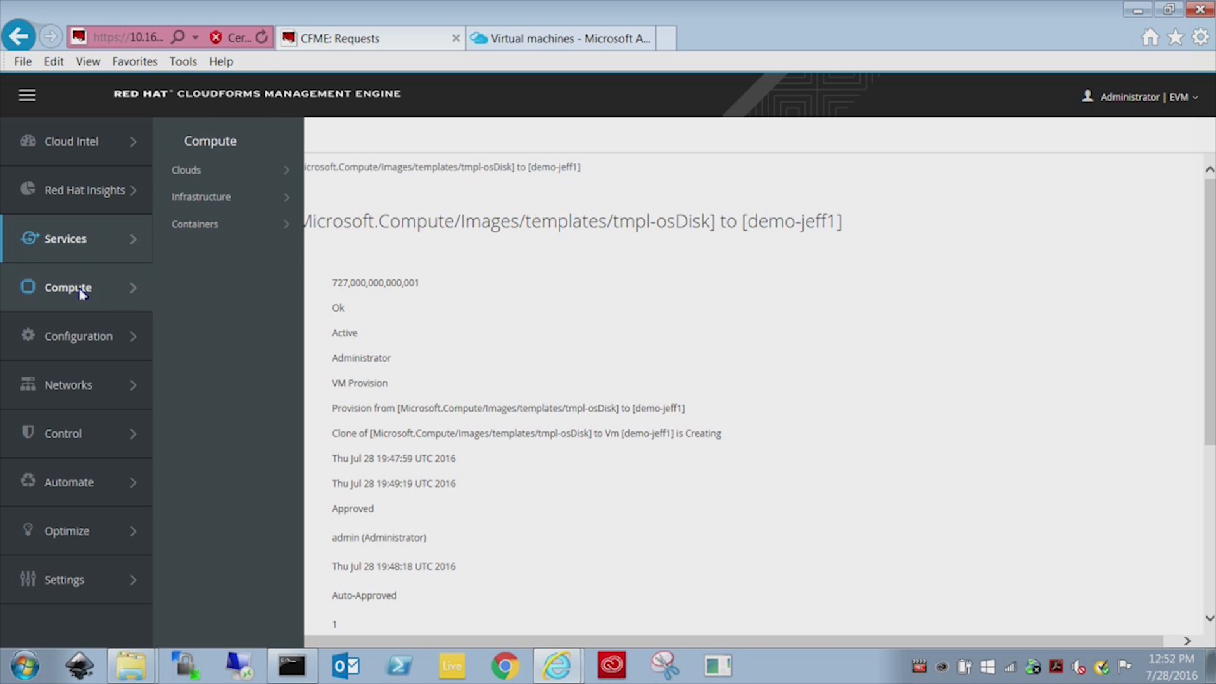
pyautogui.moveTo(203, 178)
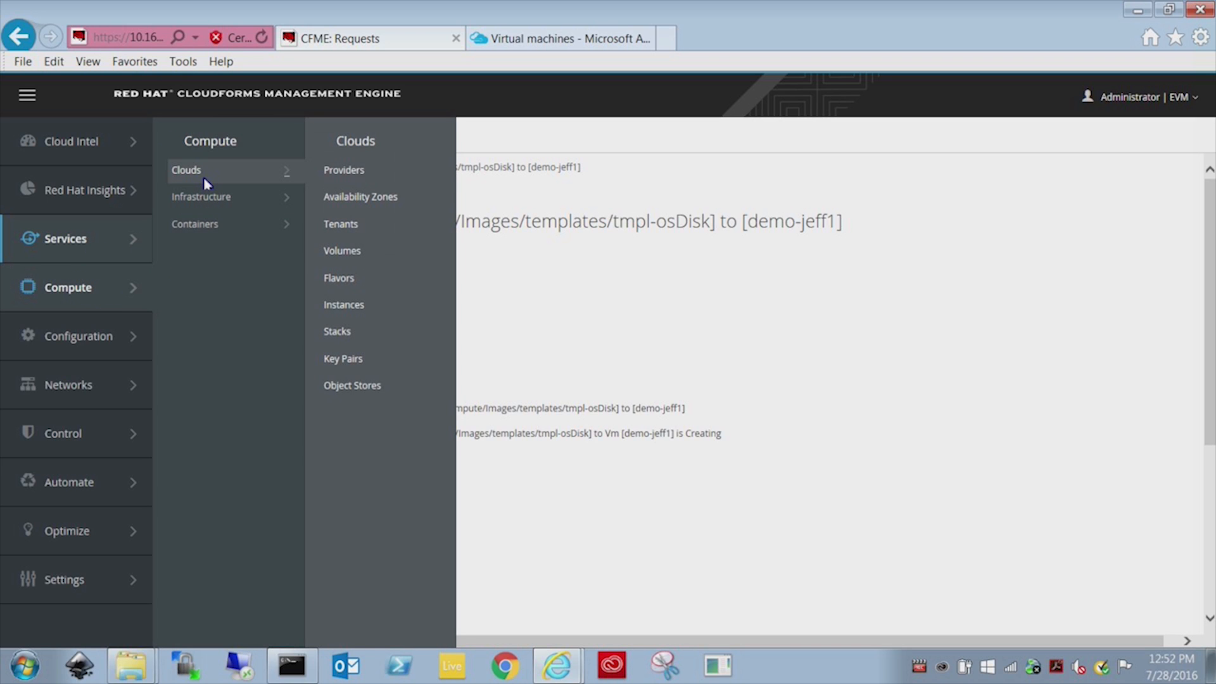
pyautogui.click(352, 306)
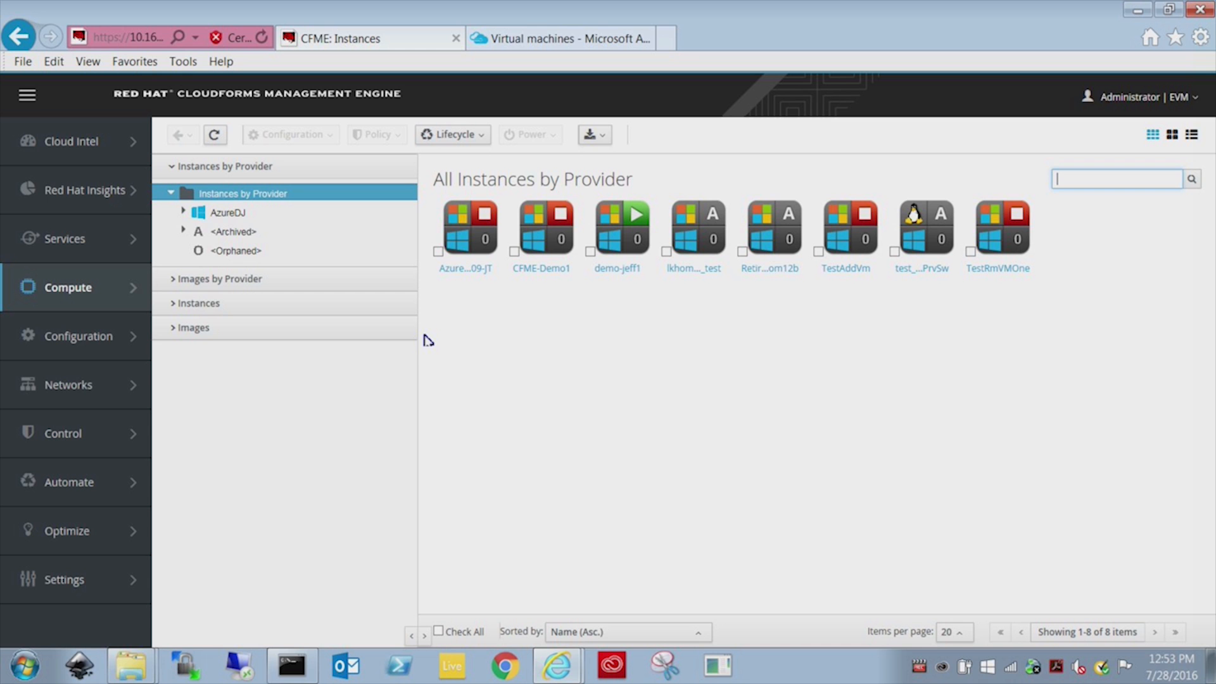
pyautogui.click(617, 243)
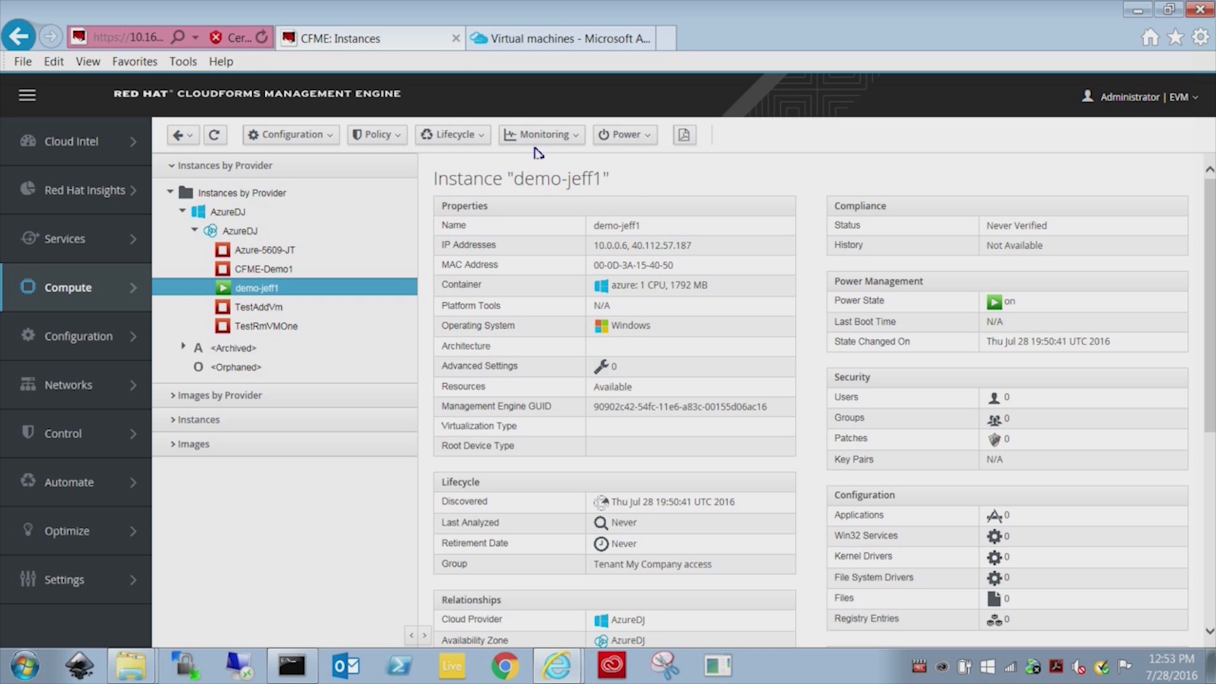
pyautogui.click(617, 135)
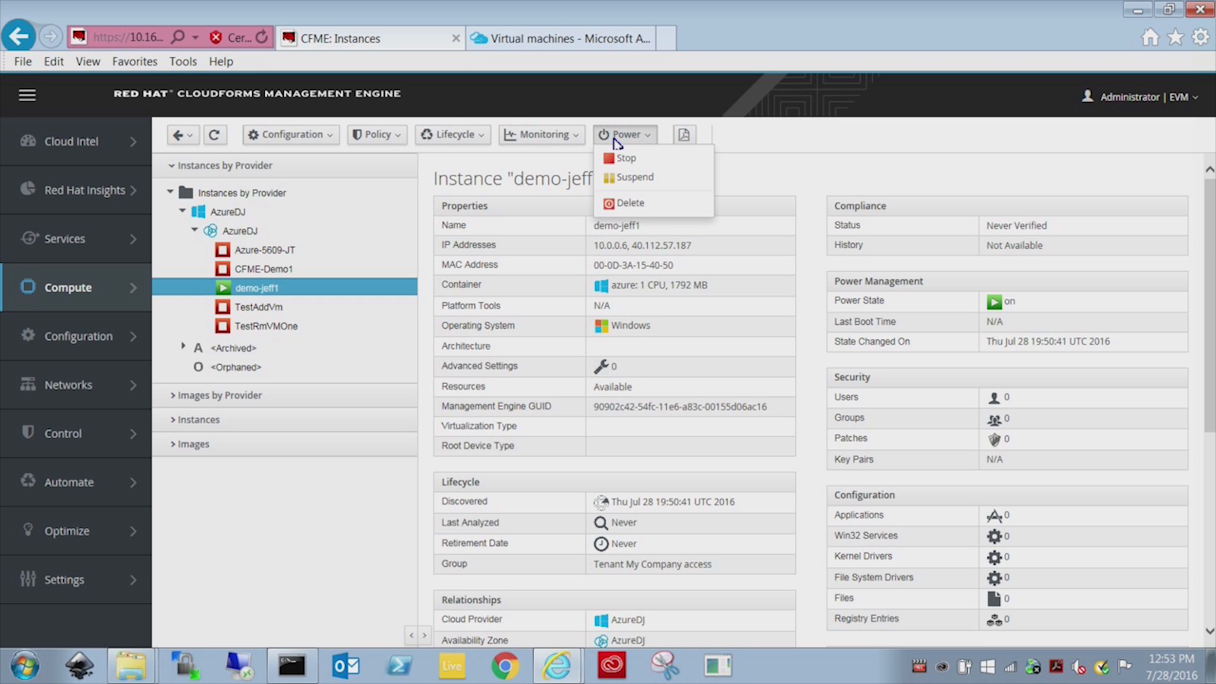
pyautogui.click(627, 204)
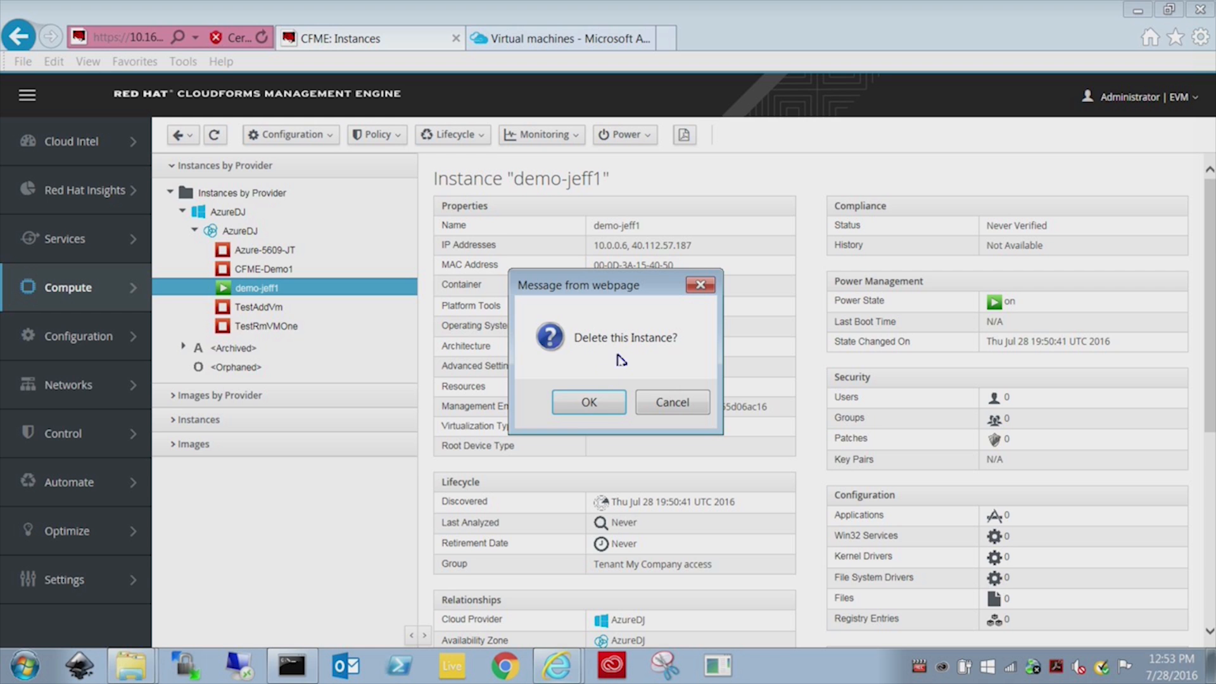
pyautogui.click(597, 408)
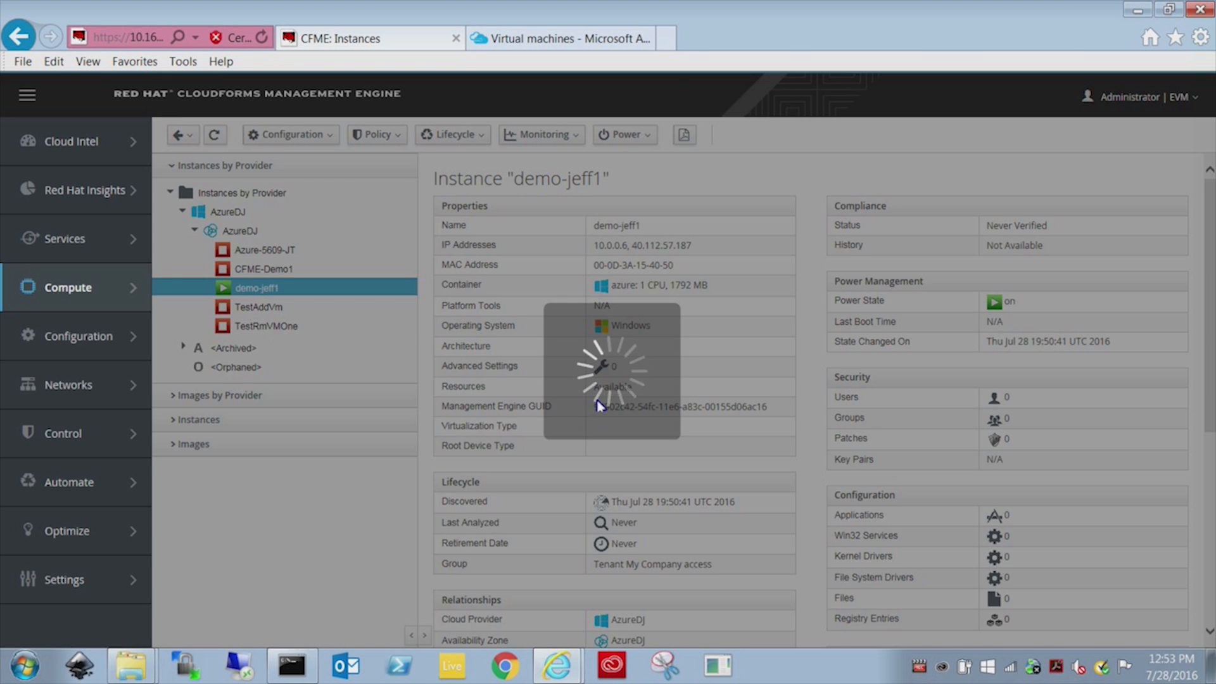